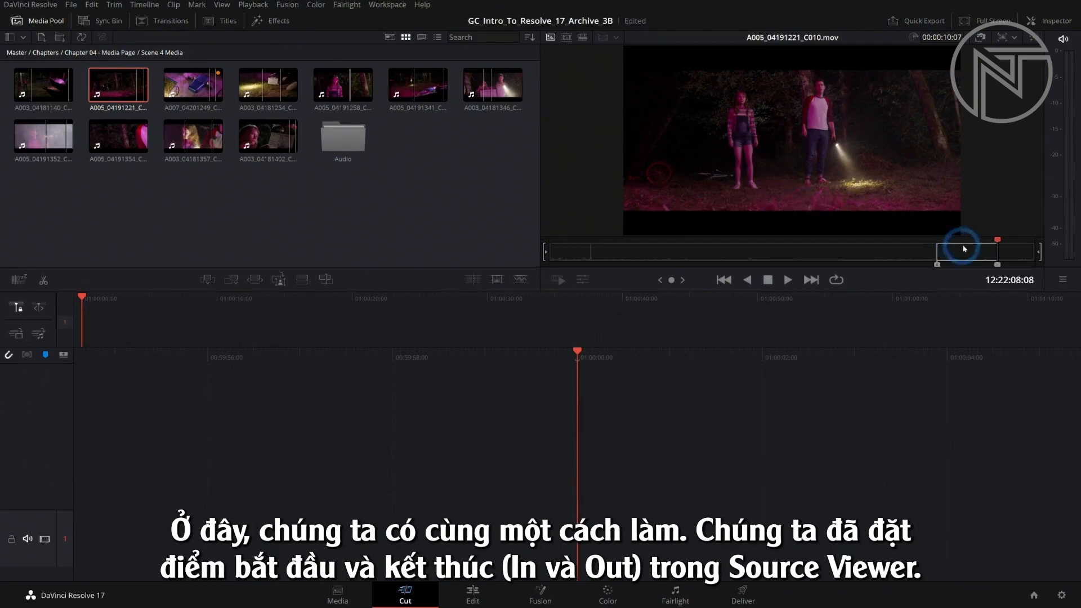
- Trim the In and Out points of source clip A005_04191221_C010 to a 10:21 range and exit the trim view
{"action": "key", "text": "space"}
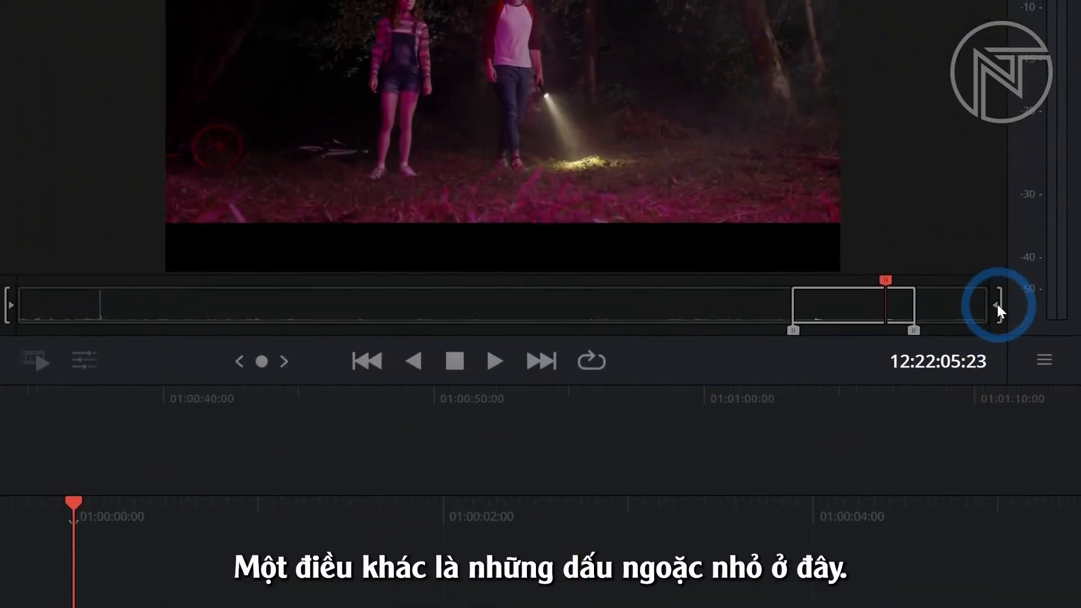
{"action": "left_click_drag", "start_coordinate": [997, 308], "coordinate": [961, 307]}
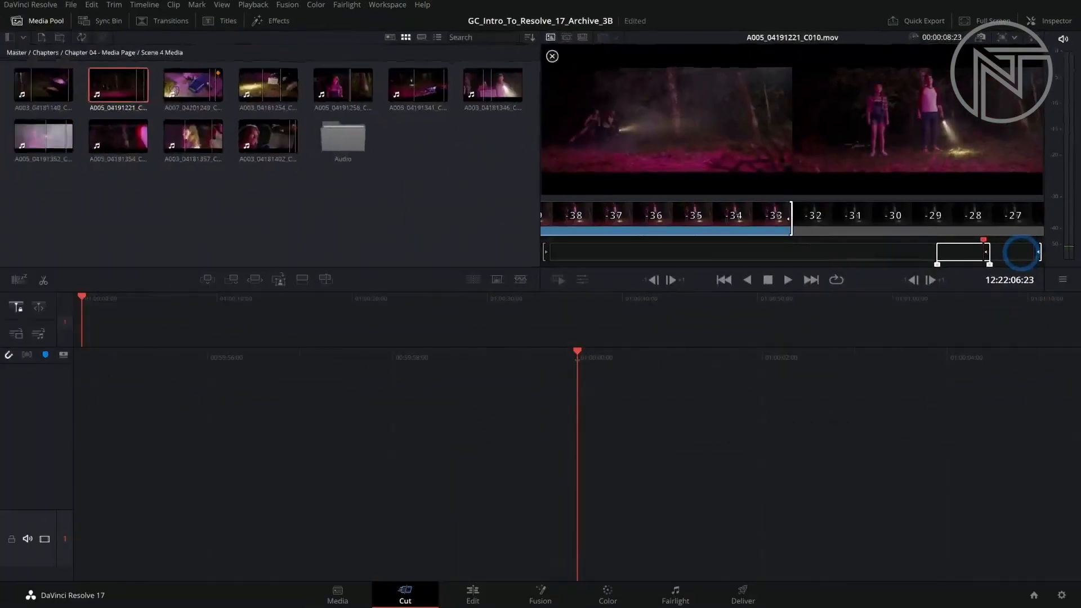
{"action": "left_click_drag", "start_coordinate": [1020, 253], "coordinate": [995, 268]}
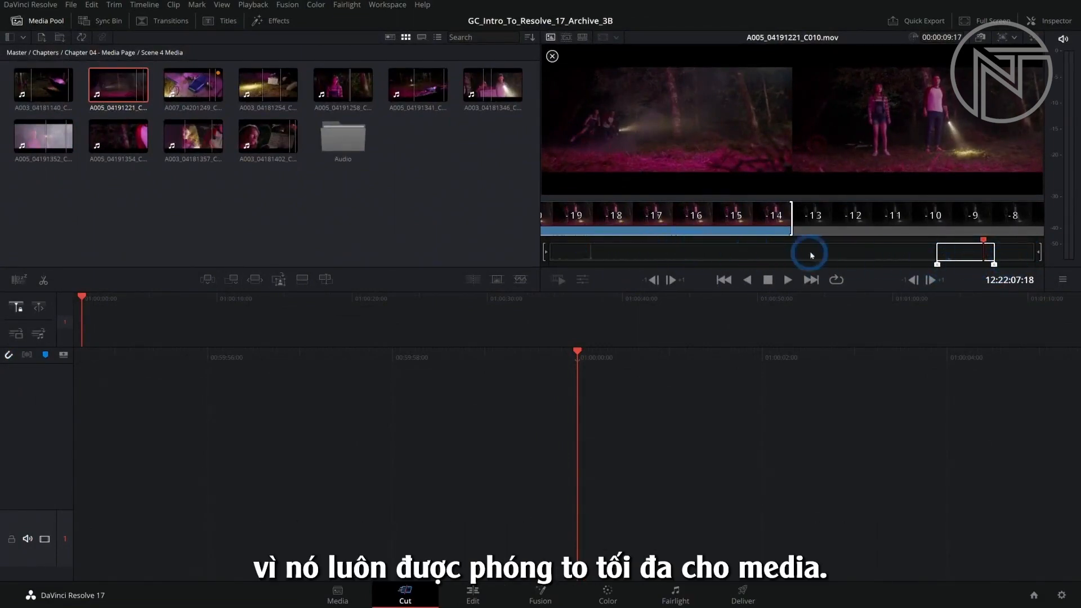
{"action": "left_click_drag", "start_coordinate": [546, 255], "coordinate": [702, 126]}
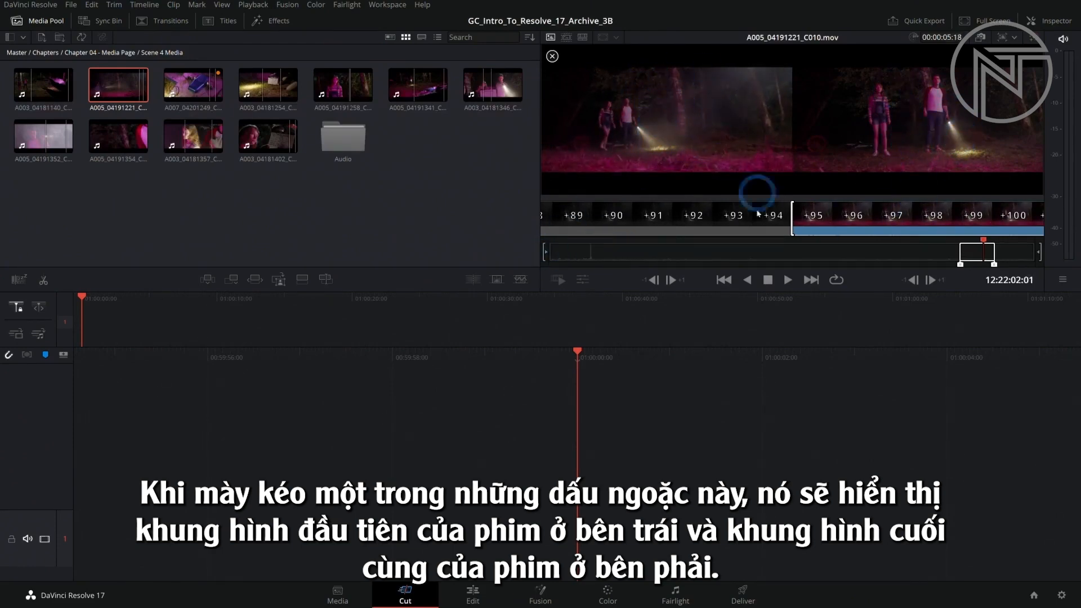
{"action": "left_click_drag", "start_coordinate": [551, 252], "coordinate": [475, 256]}
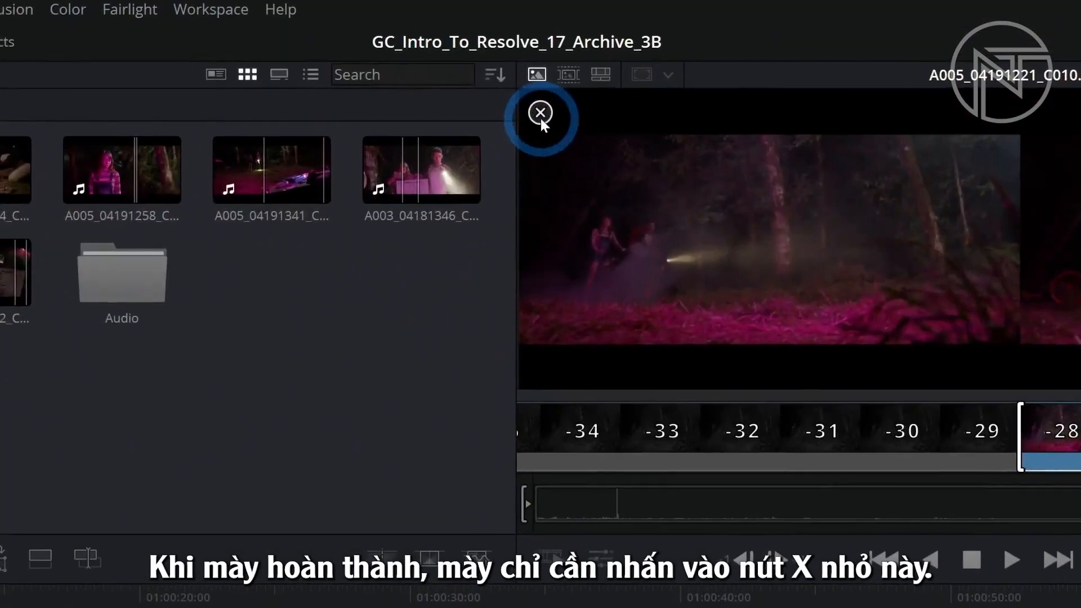
{"action": "left_click", "coordinate": [553, 56]}
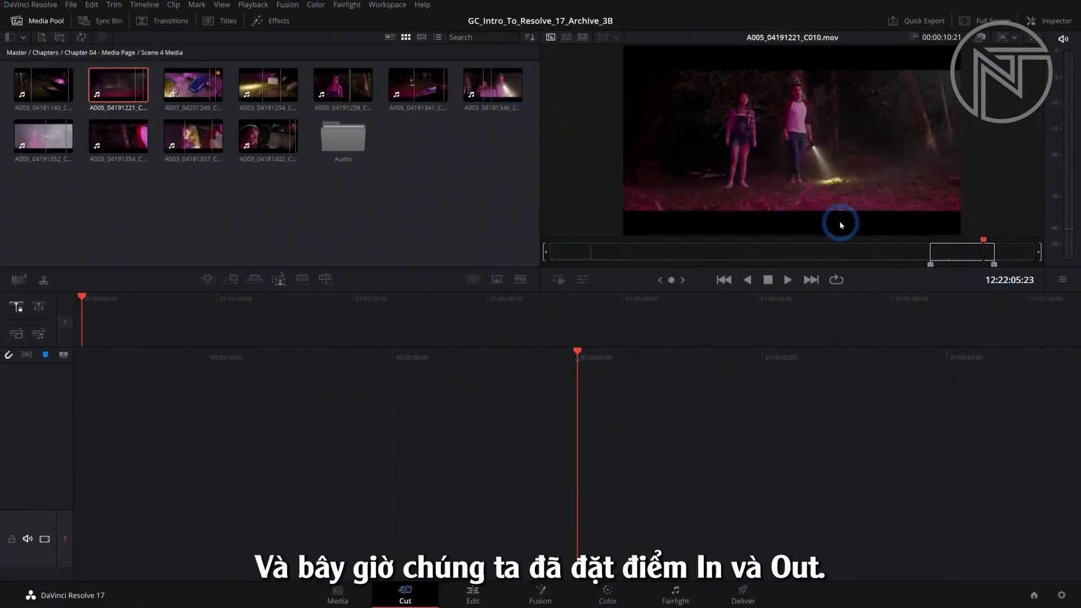
{"action": "left_click_drag", "start_coordinate": [891, 246], "coordinate": [965, 256]}
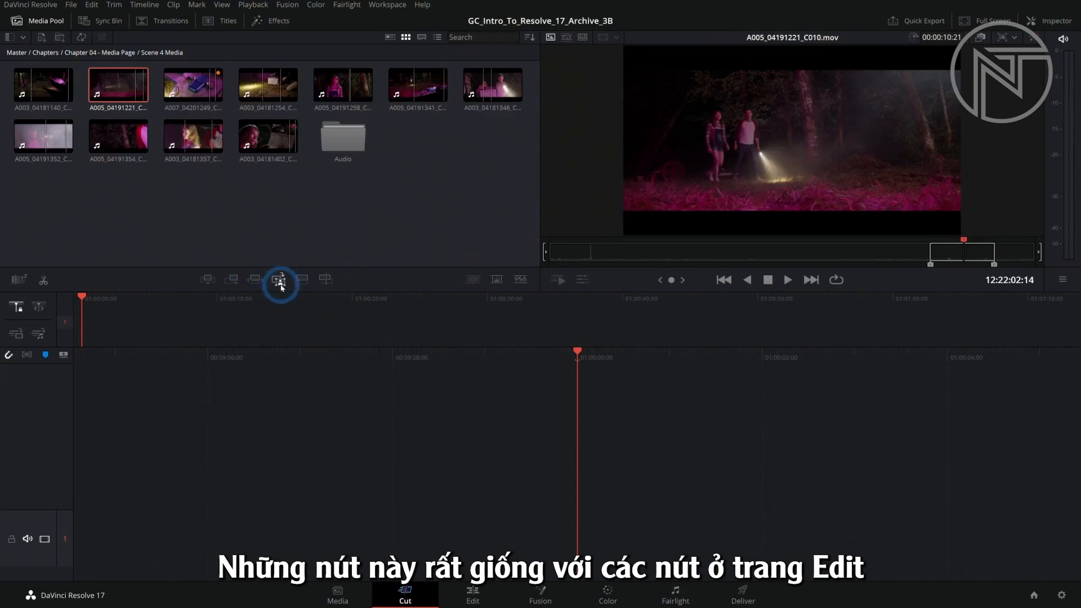
- Examine the Edit page's overlay options for adding the source clip without placing it, and return to the Cut page
{"action": "left_click", "coordinate": [473, 594]}
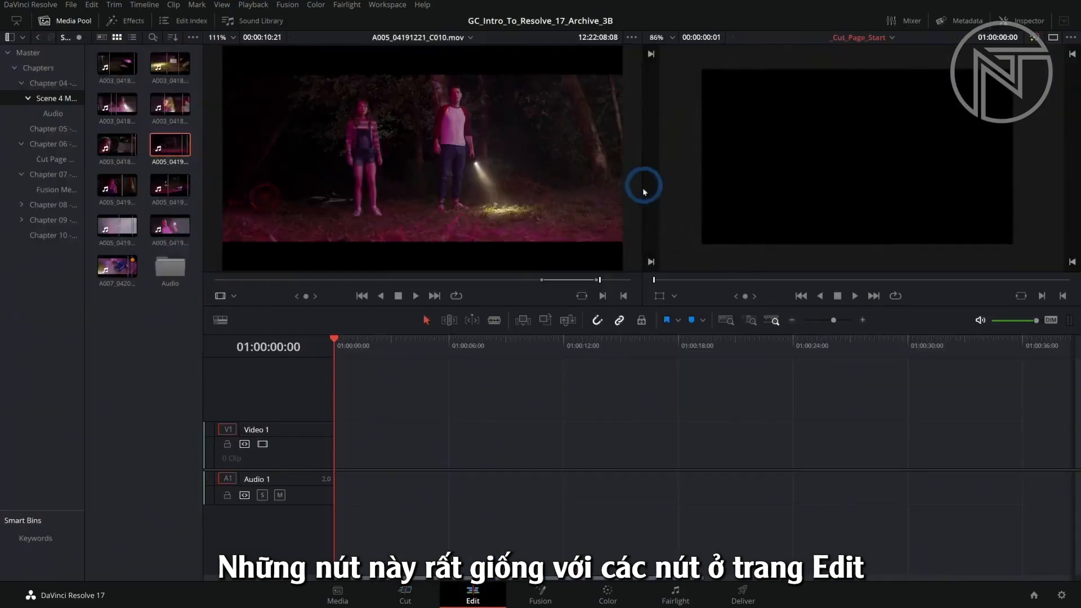
{"action": "left_click_drag", "start_coordinate": [412, 111], "coordinate": [1047, 166]}
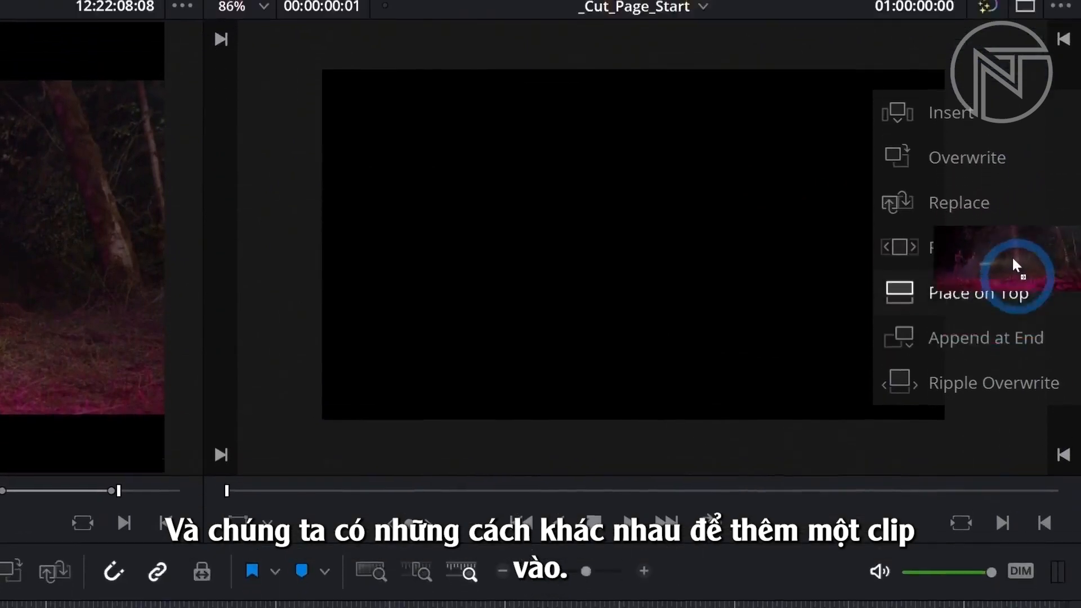
{"action": "left_click_drag", "start_coordinate": [1014, 260], "coordinate": [550, 164]}
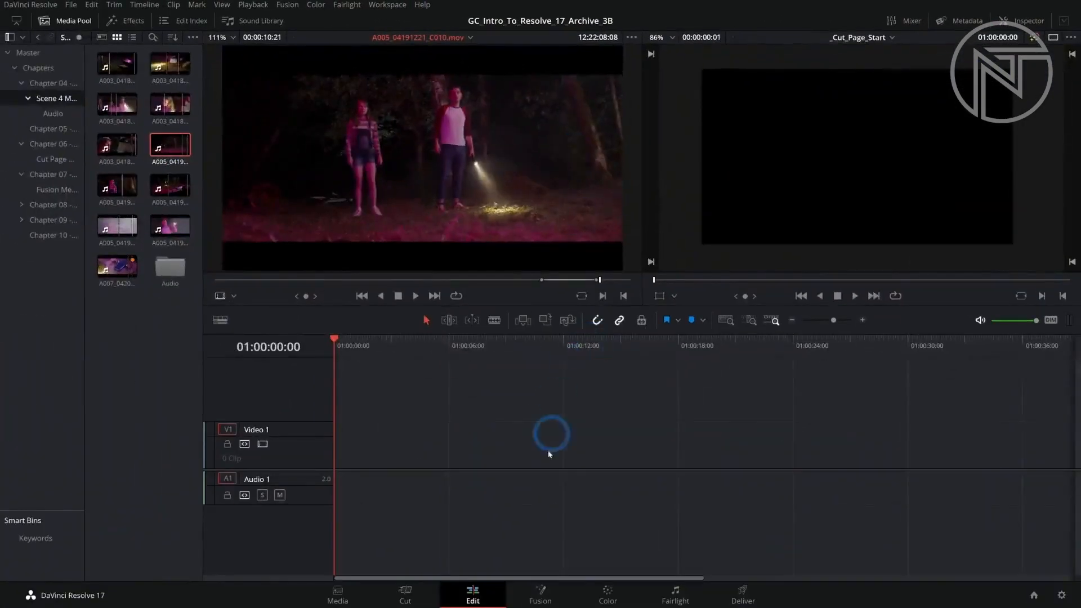
{"action": "left_click", "coordinate": [403, 595]}
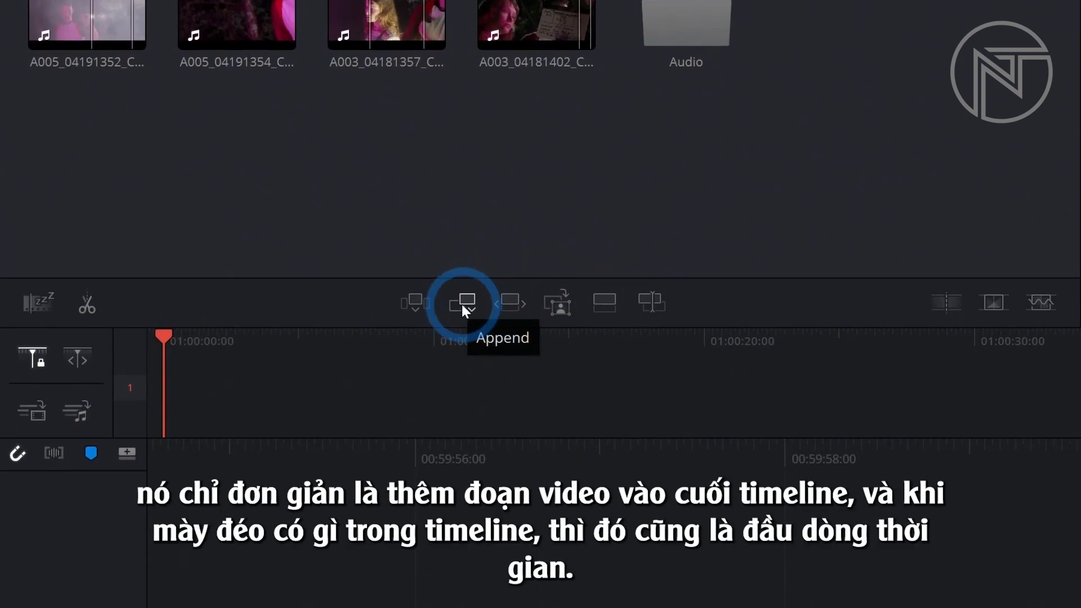
- Append clips A005_04191221_C010, A003_04181254_C024 and A003_04181346_C031 in that order to the end of the timeline
{"action": "left_click", "coordinate": [462, 306]}
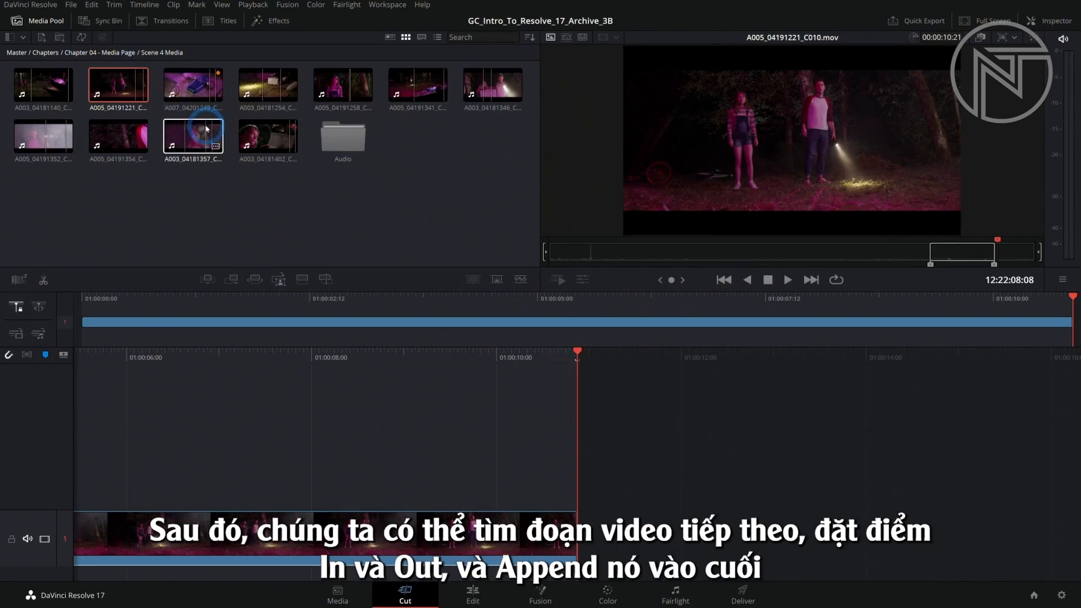
{"action": "left_click", "coordinate": [268, 84]}
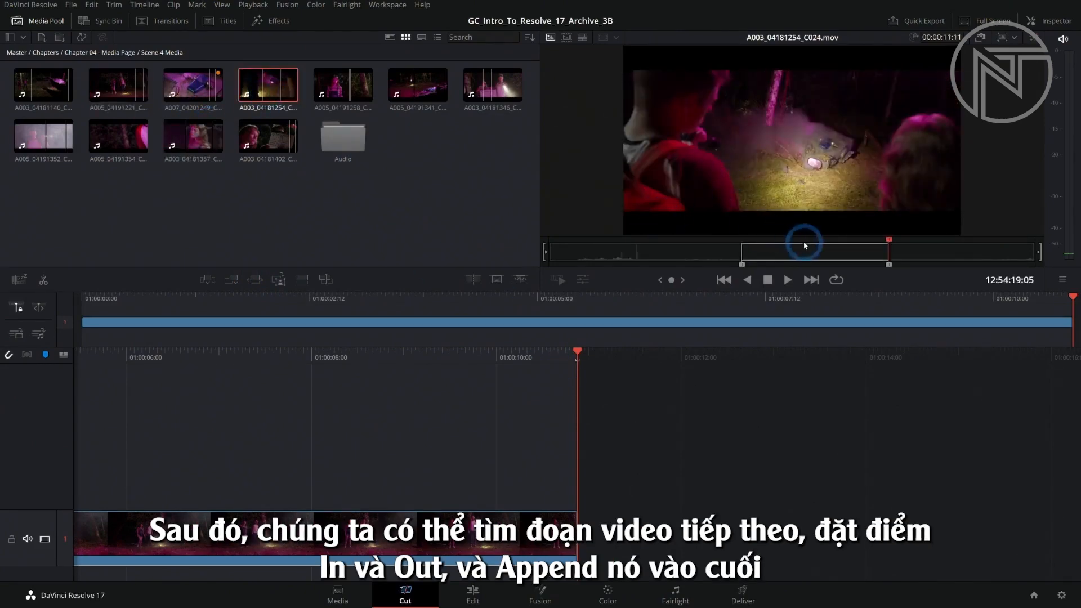
{"action": "left_click", "coordinate": [236, 279]}
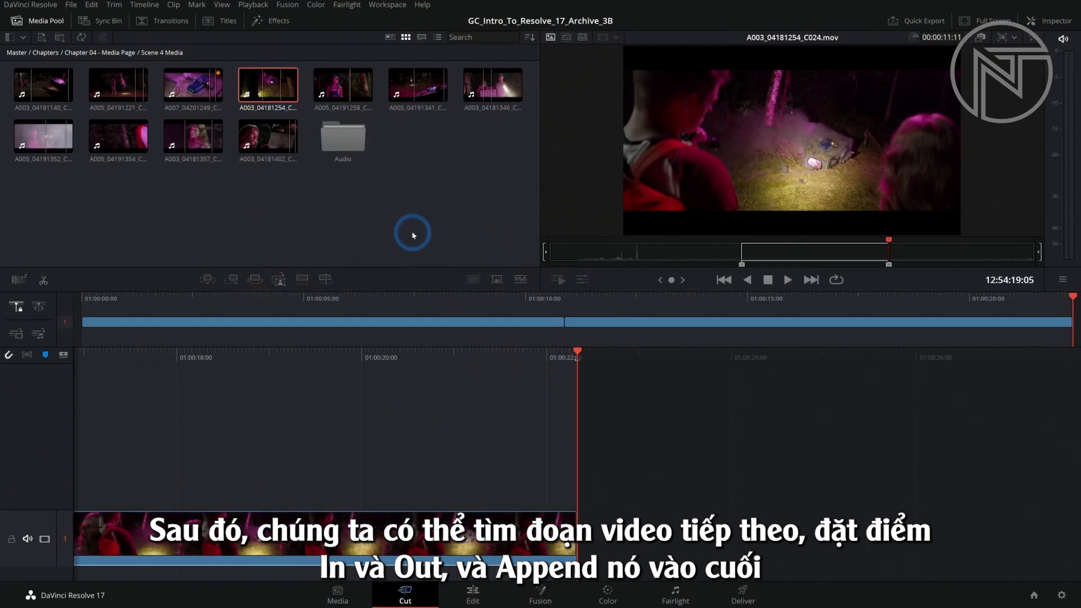
{"action": "left_click", "coordinate": [494, 85]}
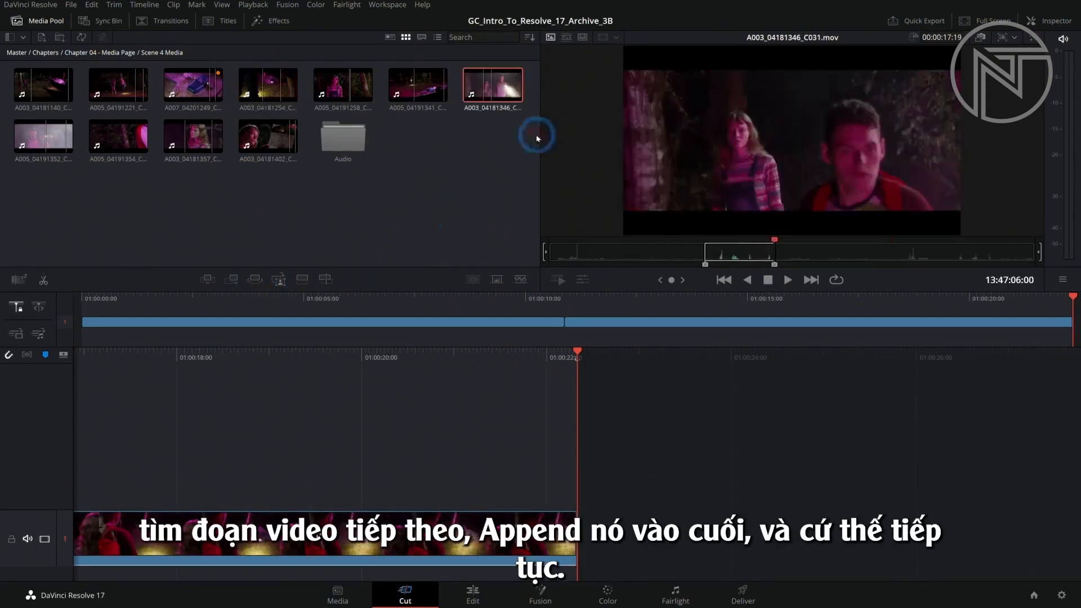
{"action": "left_click", "coordinate": [234, 280]}
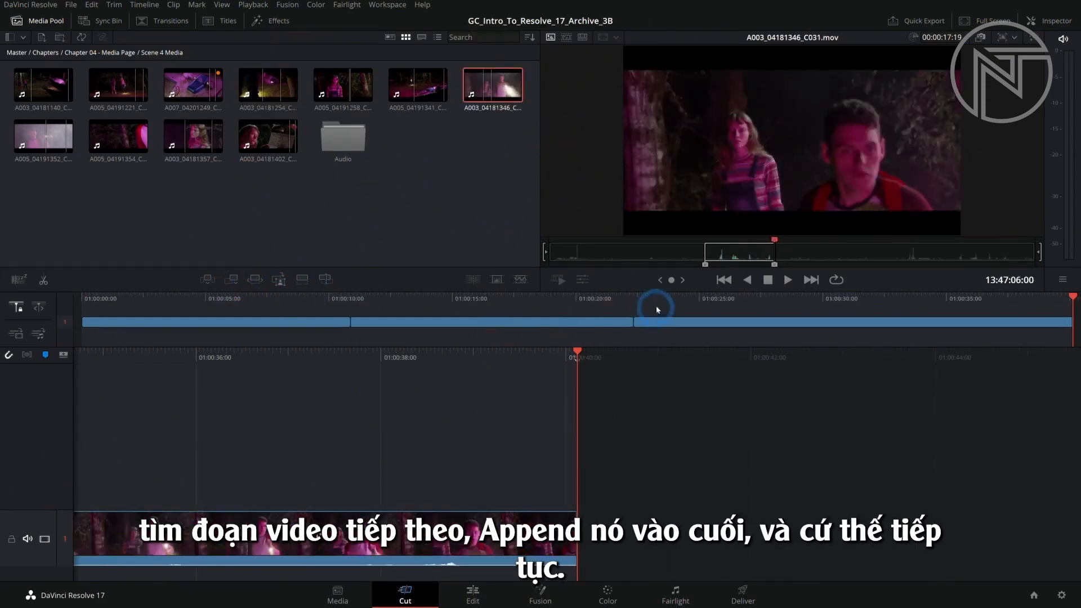
- Mark source clip A003_04181140_C011 with an In point at 11:40:15:11 and an Out point at 11:40:18:10
{"action": "left_click_drag", "start_coordinate": [748, 297], "coordinate": [841, 305]}
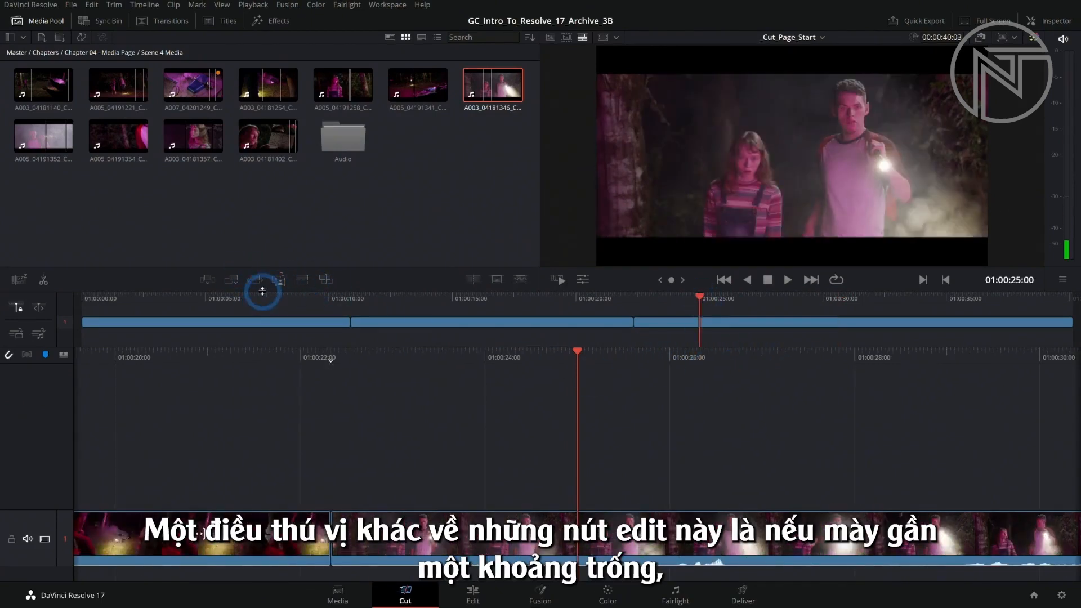
{"action": "left_click_drag", "start_coordinate": [673, 298], "coordinate": [653, 299]}
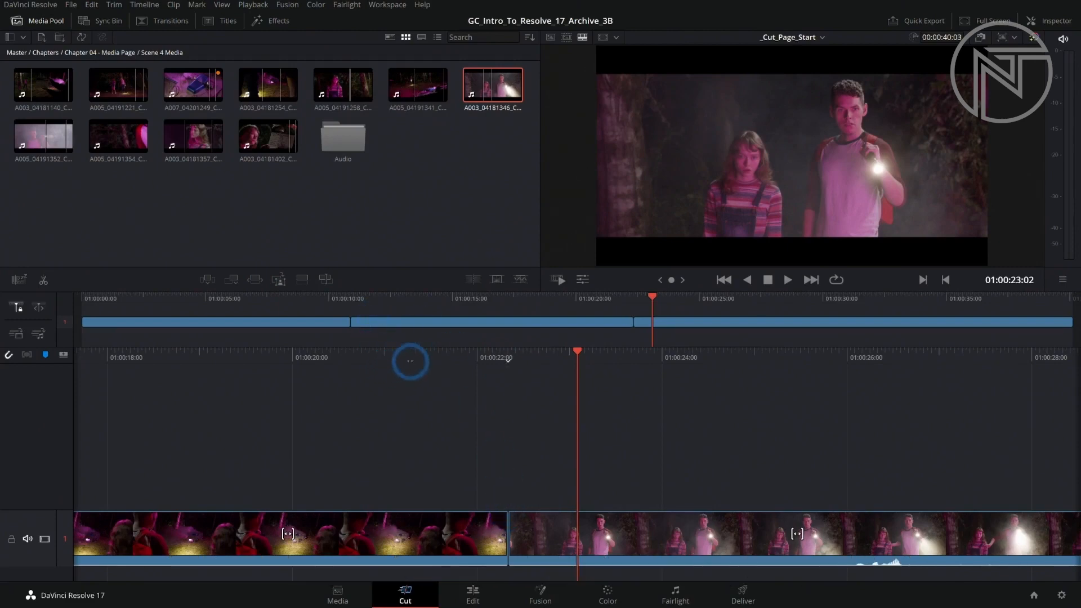
{"action": "left_click", "coordinate": [638, 250]}
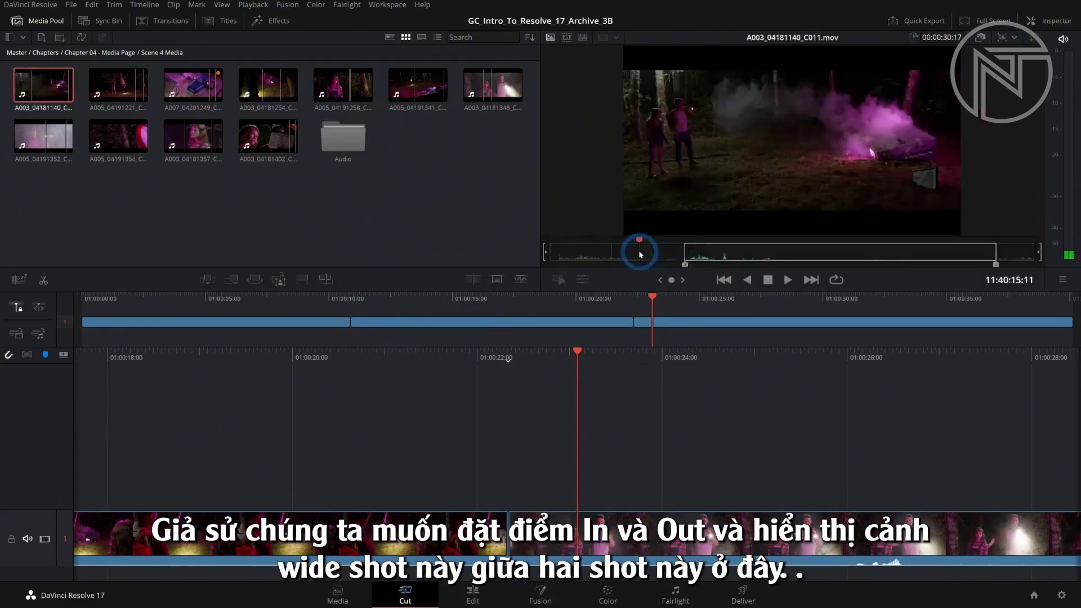
{"action": "key", "text": "i"}
{"action": "left_click_drag", "start_coordinate": [639, 251], "coordinate": [669, 251]}
{"action": "key", "text": "o"}
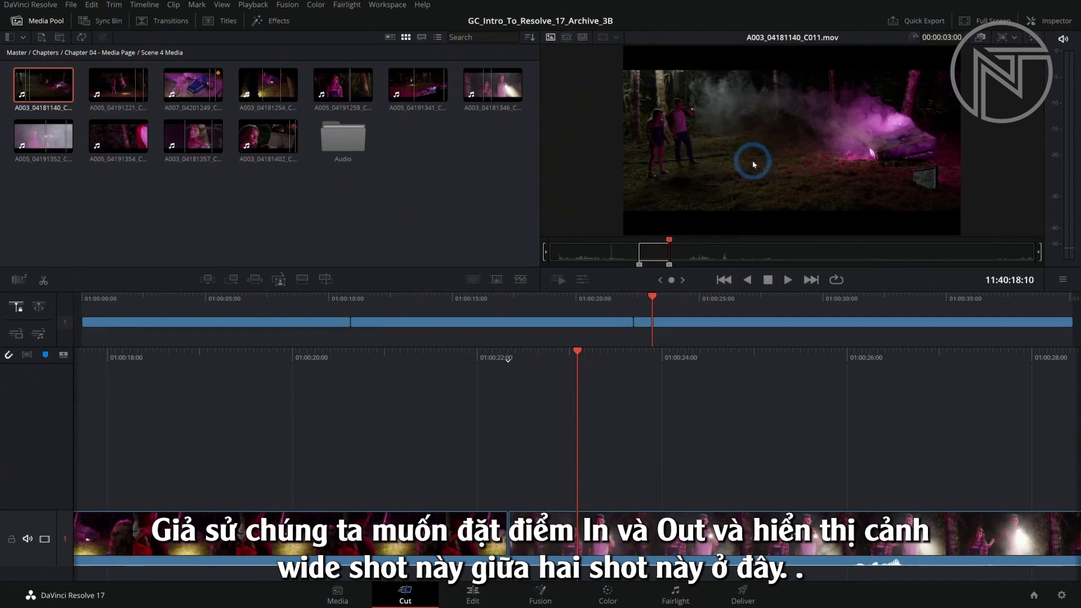
- Smart Insert the marked wide shot at the edit point nearest timeline position 01:00:23:11 and play back the edit
{"action": "mouse_move", "coordinate": [652, 297]}
{"action": "left_mouse_down"}
{"action": "mouse_move", "coordinate": [625, 304]}
{"action": "mouse_move", "coordinate": [662, 304]}
{"action": "left_mouse_up"}
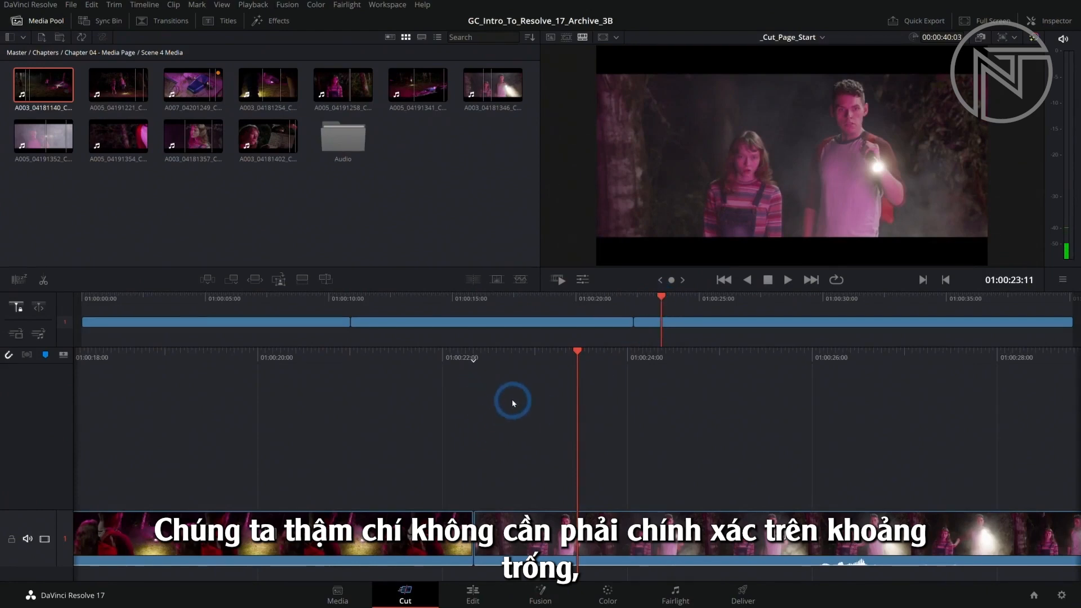
{"action": "left_click", "coordinate": [550, 43]}
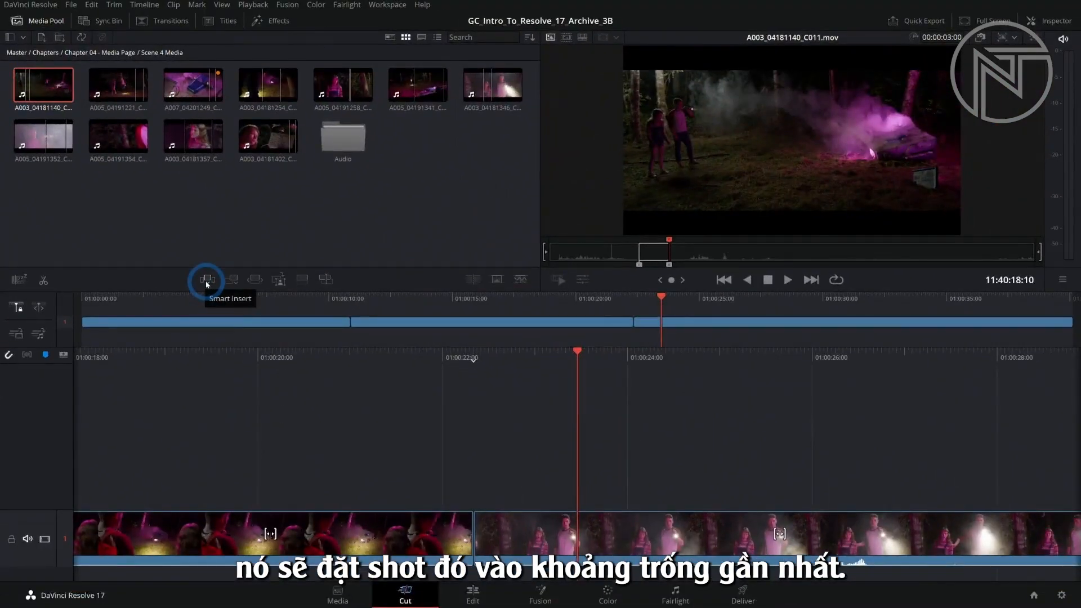
{"action": "left_click", "coordinate": [207, 281]}
{"action": "left_click", "coordinate": [581, 299]}
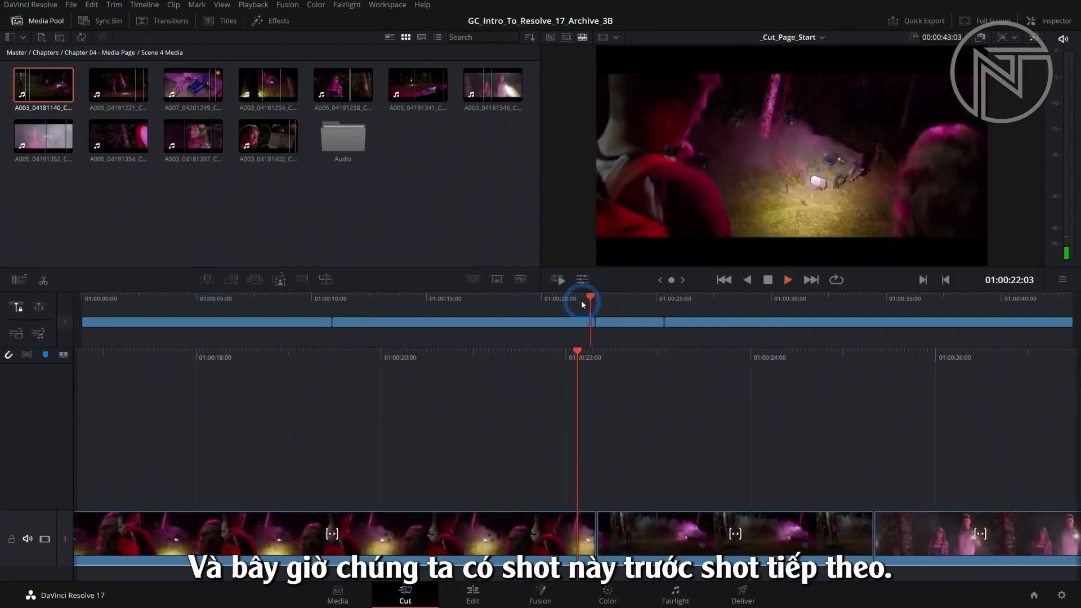
{"action": "key", "text": "space"}
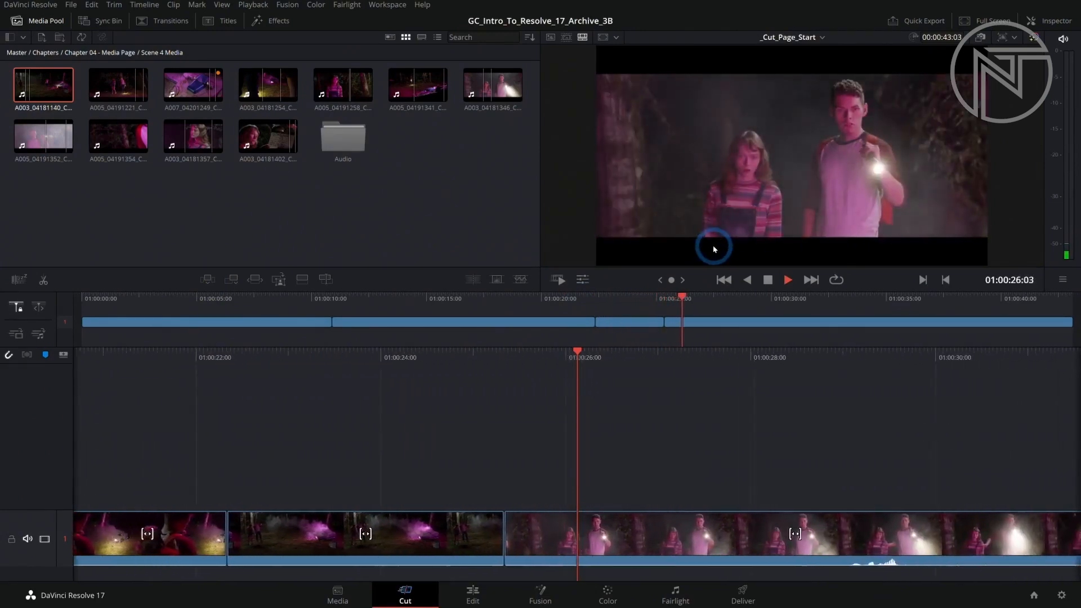
{"action": "key", "text": "space"}
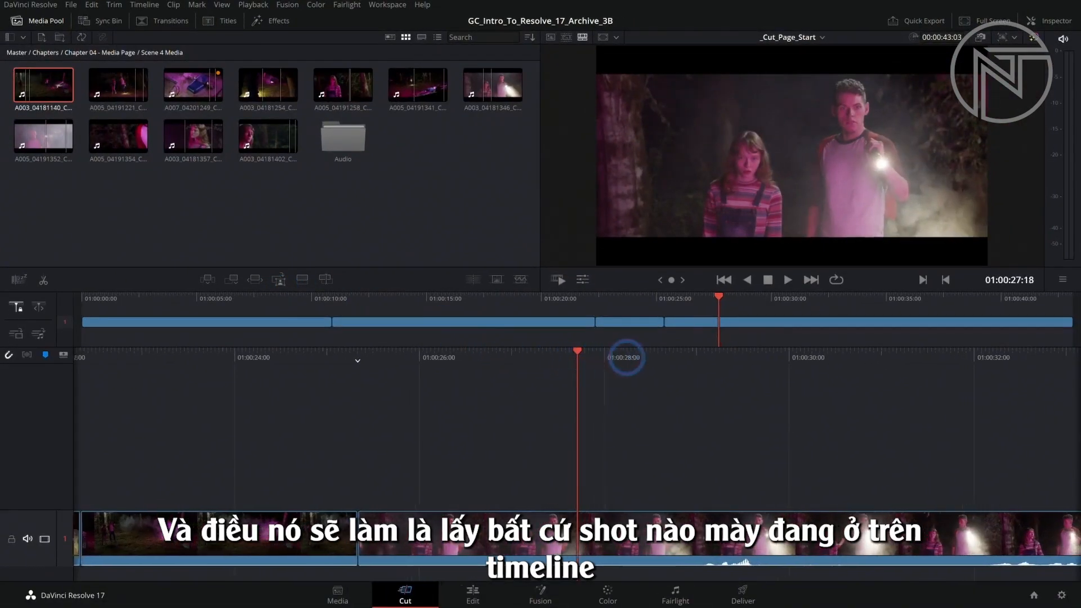
- Add a Close Up of the last shot on track 2 at 01:00:28:02 and play across its start
{"action": "left_click_drag", "start_coordinate": [626, 357], "coordinate": [581, 361]}
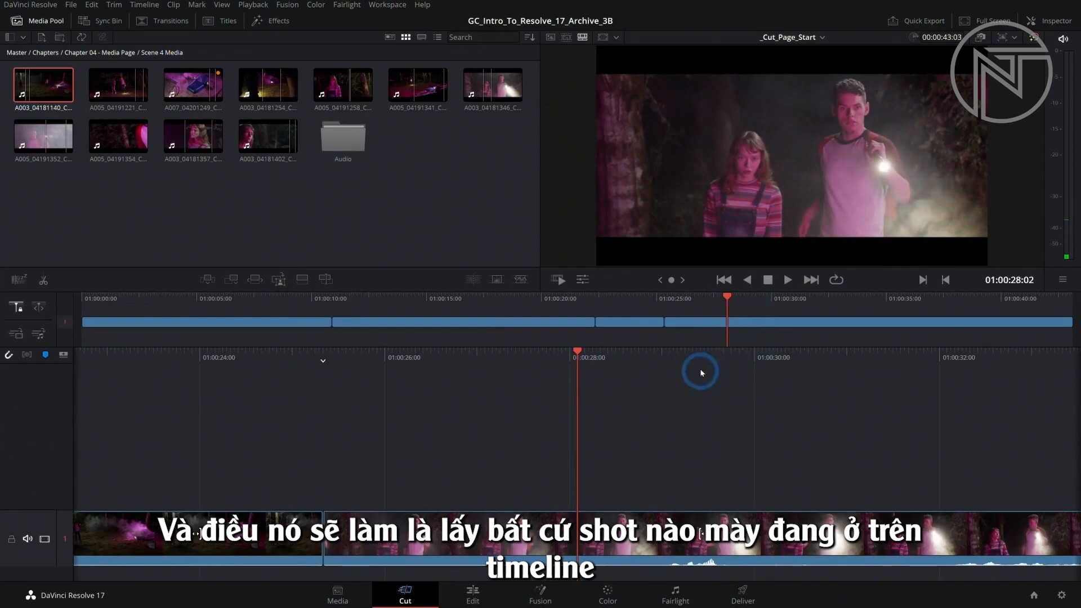
{"action": "left_click", "coordinate": [280, 280]}
{"action": "left_click_drag", "start_coordinate": [442, 370], "coordinate": [717, 390]}
{"action": "left_click_drag", "start_coordinate": [536, 371], "coordinate": [631, 487]}
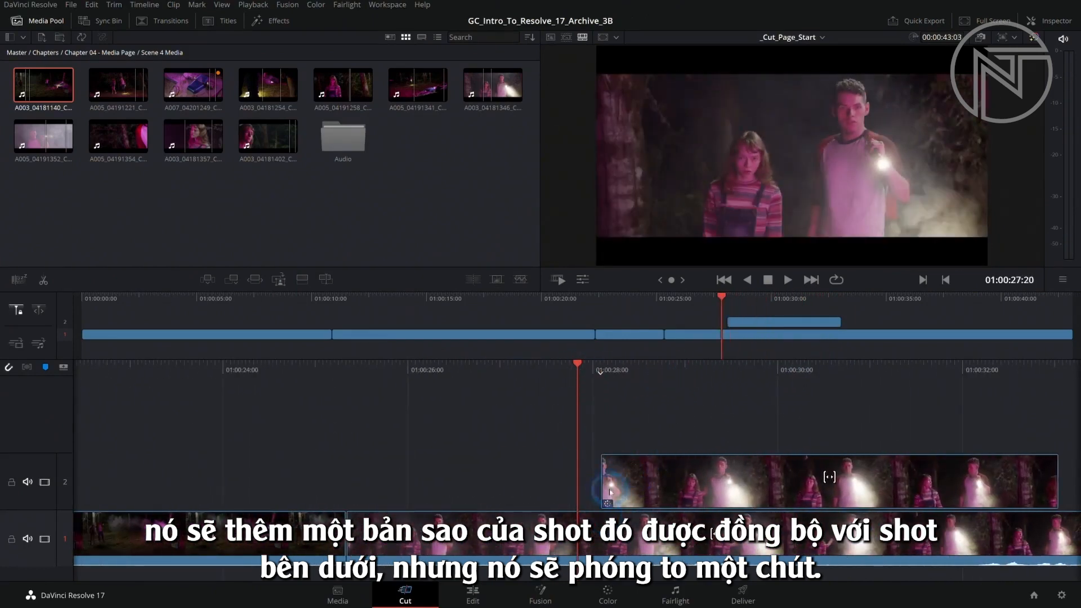
{"action": "left_click_drag", "start_coordinate": [672, 369], "coordinate": [692, 421]}
{"action": "left_click", "coordinate": [811, 189]}
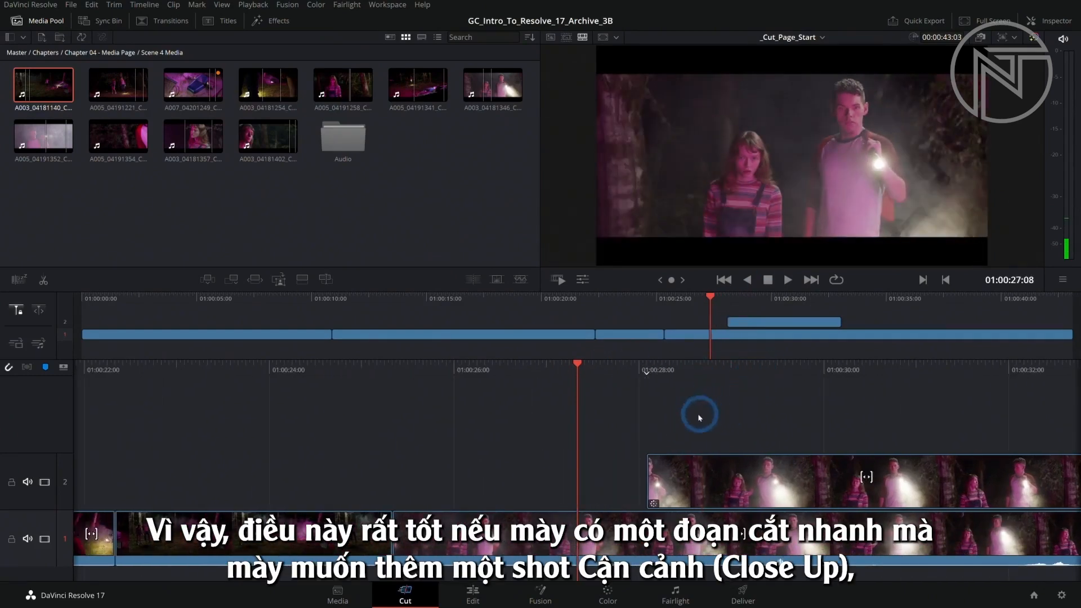
{"action": "left_click", "coordinate": [787, 280]}
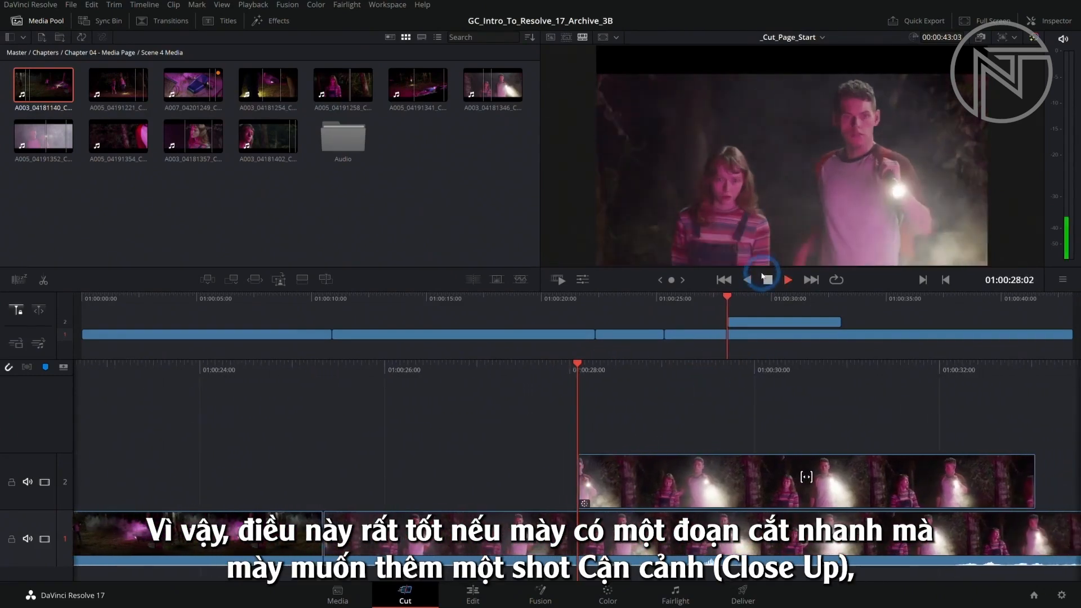
{"action": "key", "text": "space"}
- Delete the close-up clip and split the last shot on track 1 to isolate a section from about 01:00:28 to 01:00:31
{"action": "left_click", "coordinate": [610, 472]}
{"action": "key", "text": "Delete"}
{"action": "left_click_drag", "start_coordinate": [598, 372], "coordinate": [668, 370]}
{"action": "key", "text": "ctrl+b"}
{"action": "left_click_drag", "start_coordinate": [805, 369], "coordinate": [561, 366]}
{"action": "left_click", "coordinate": [533, 367]}
{"action": "left_click", "coordinate": [640, 521]}
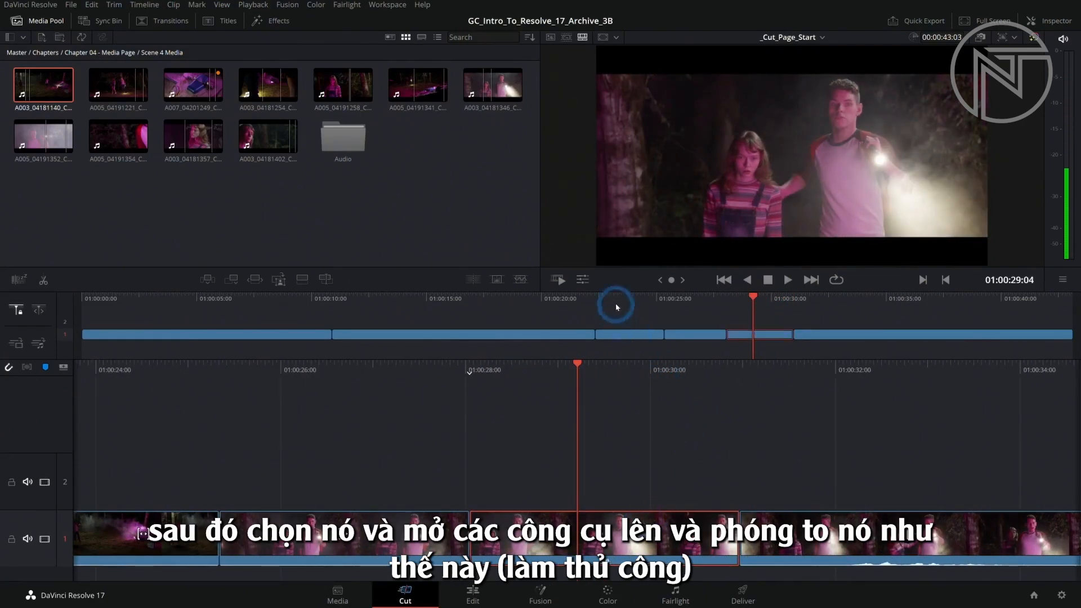
- Enlarge and reframe the isolated section manually with the Transform tool to imitate a close-up
{"action": "left_click", "coordinate": [582, 280]}
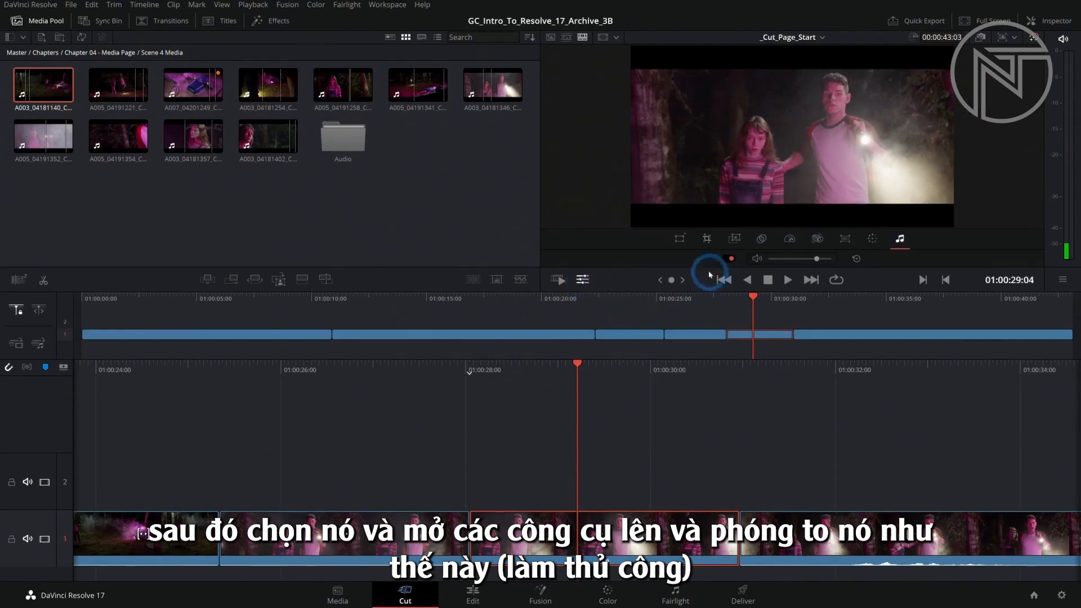
{"action": "left_click", "coordinate": [679, 240]}
{"action": "left_click_drag", "start_coordinate": [630, 204], "coordinate": [568, 237]}
{"action": "left_click_drag", "start_coordinate": [873, 158], "coordinate": [863, 165]}
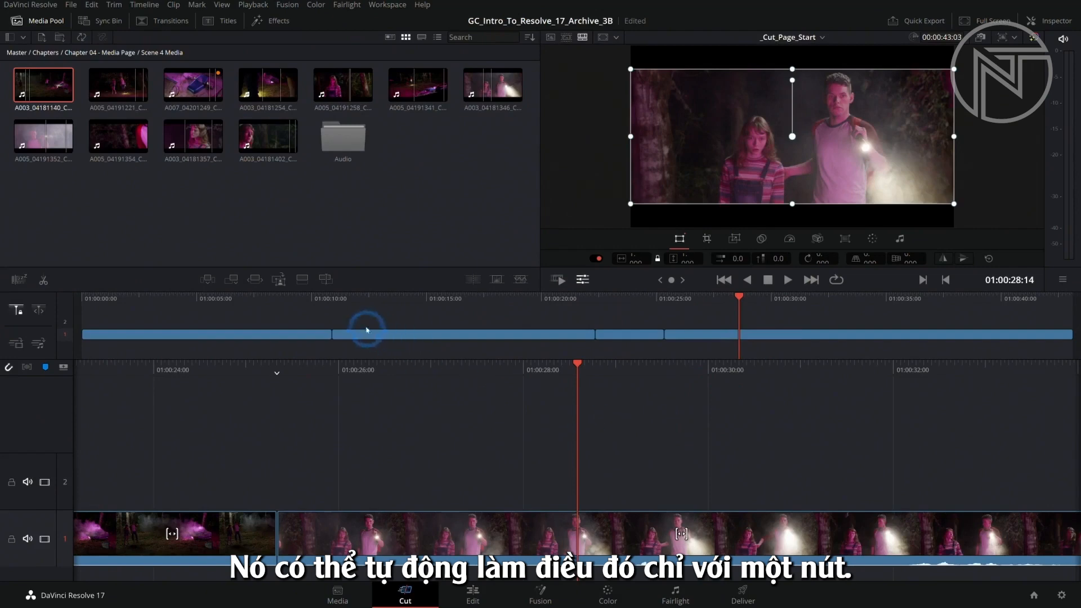
{"action": "left_click", "coordinate": [302, 279]}
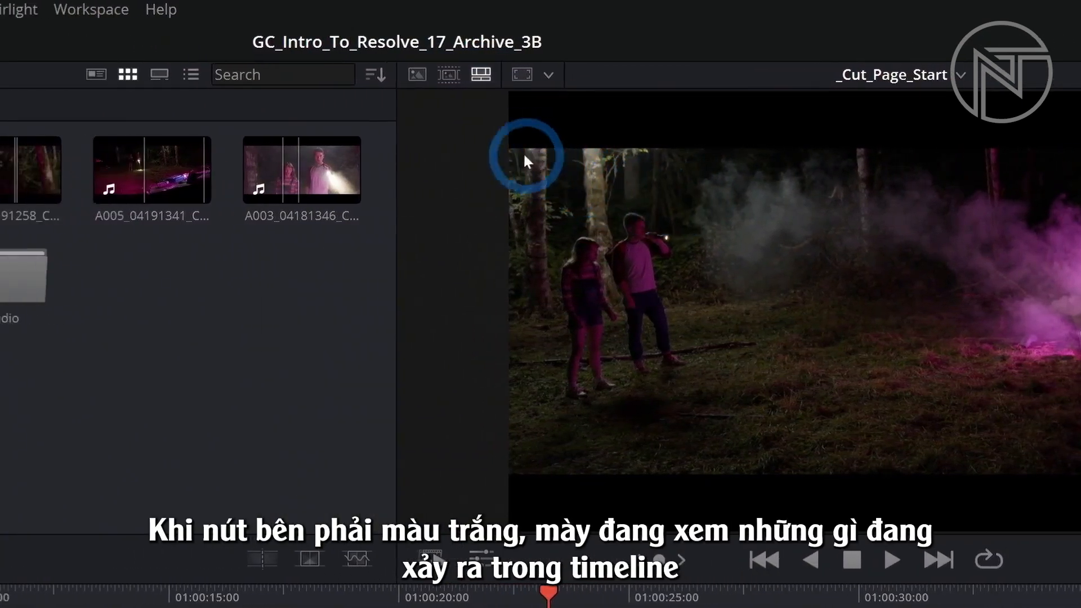
- Switch the viewer from the timeline to the source clip and on to Source Tape for the Scene 4 Media clips
{"action": "left_click", "coordinate": [417, 75]}
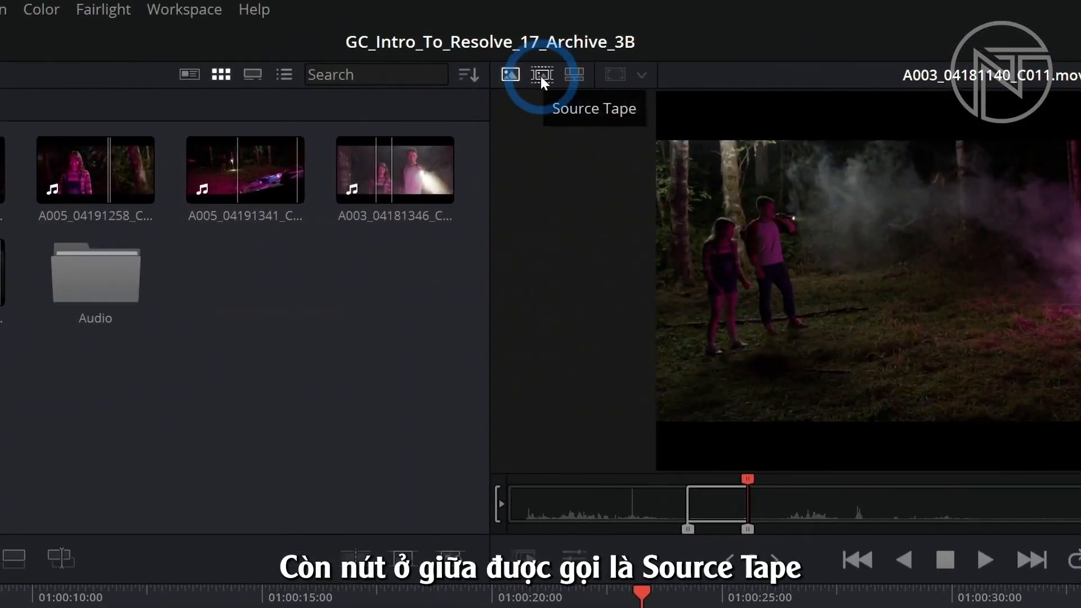
{"action": "left_click", "coordinate": [542, 78]}
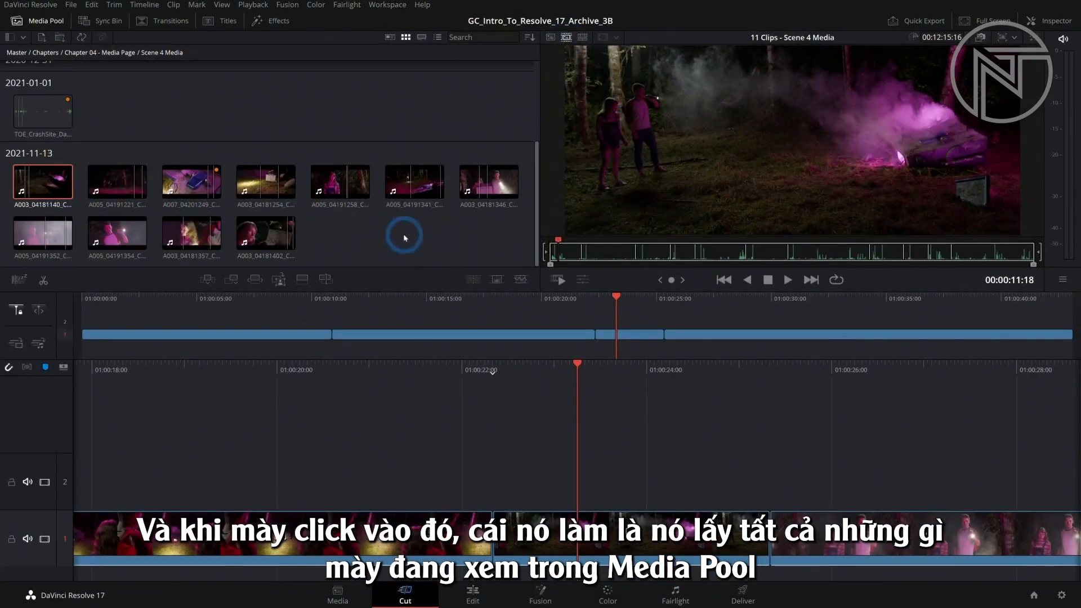
- Scrub through the Source Tape and mark In and Out around an 11-second flashlight close-up of the man in clip A005_04191352
{"action": "left_click", "coordinate": [568, 251]}
{"action": "left_click_drag", "start_coordinate": [569, 251], "coordinate": [615, 255]}
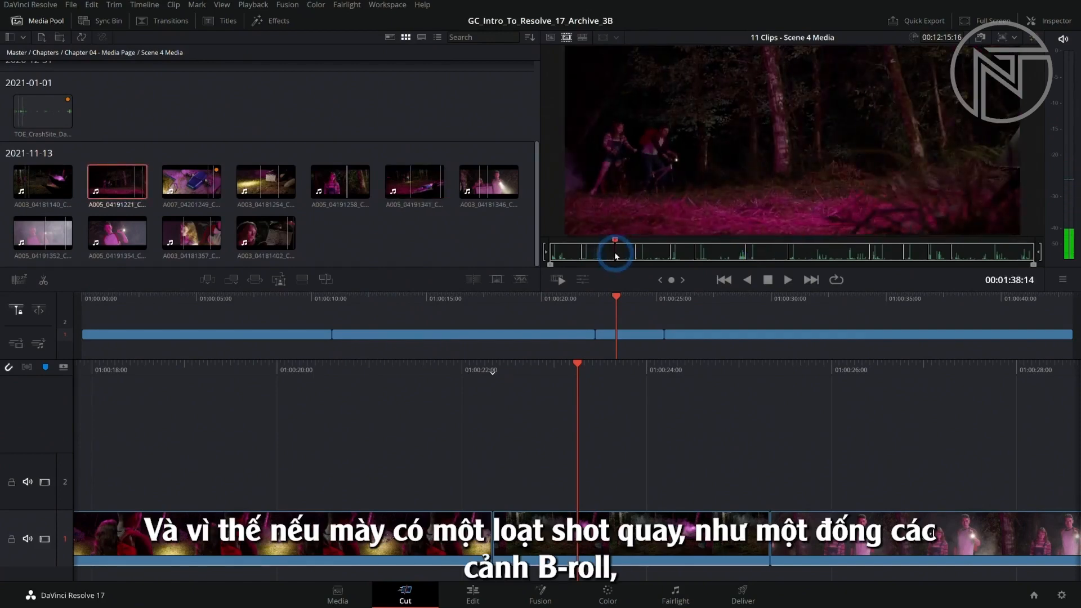
{"action": "left_click_drag", "start_coordinate": [615, 255], "coordinate": [892, 254]}
{"action": "key", "text": "i"}
{"action": "key", "text": "o"}
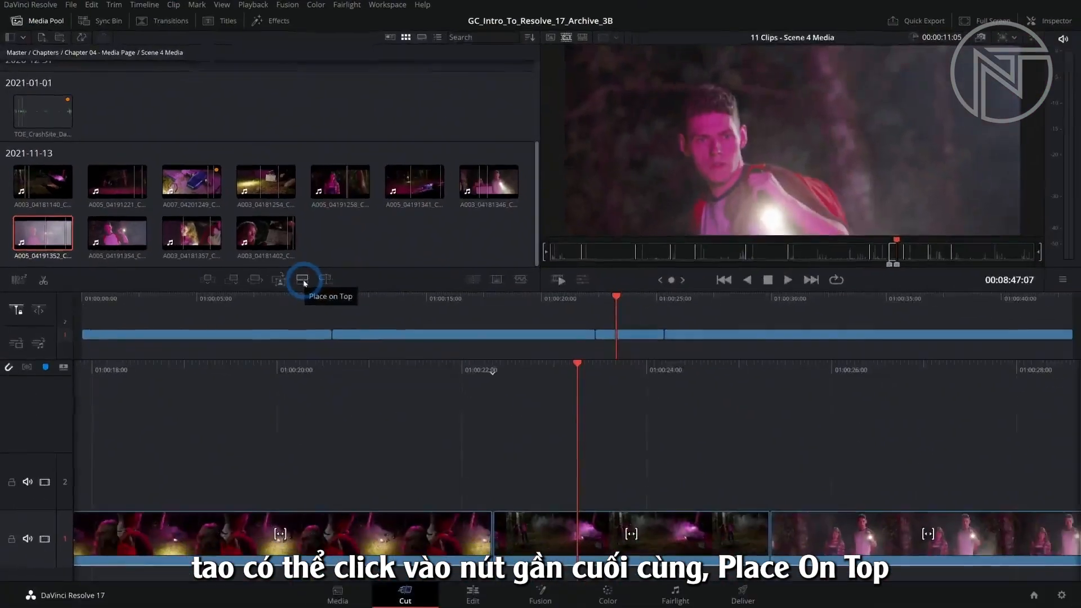
- Place the marked close-up on top of the existing shots on track 2 at 01:00:23:06 and scrub through the result
{"action": "left_click", "coordinate": [541, 304]}
{"action": "left_click_drag", "start_coordinate": [734, 306], "coordinate": [619, 301]}
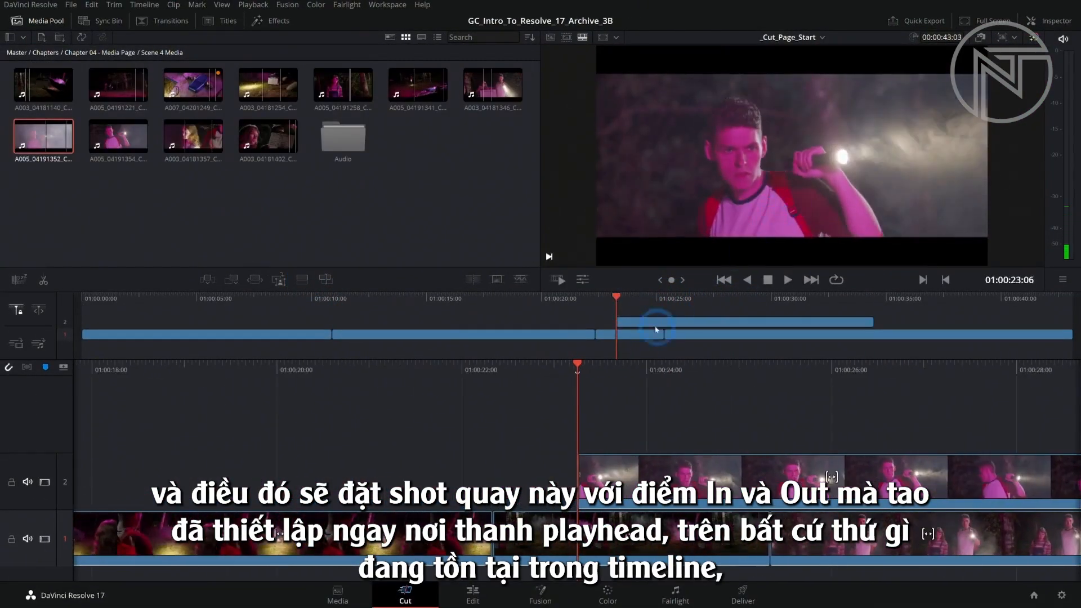
{"action": "left_click_drag", "start_coordinate": [692, 316], "coordinate": [646, 301]}
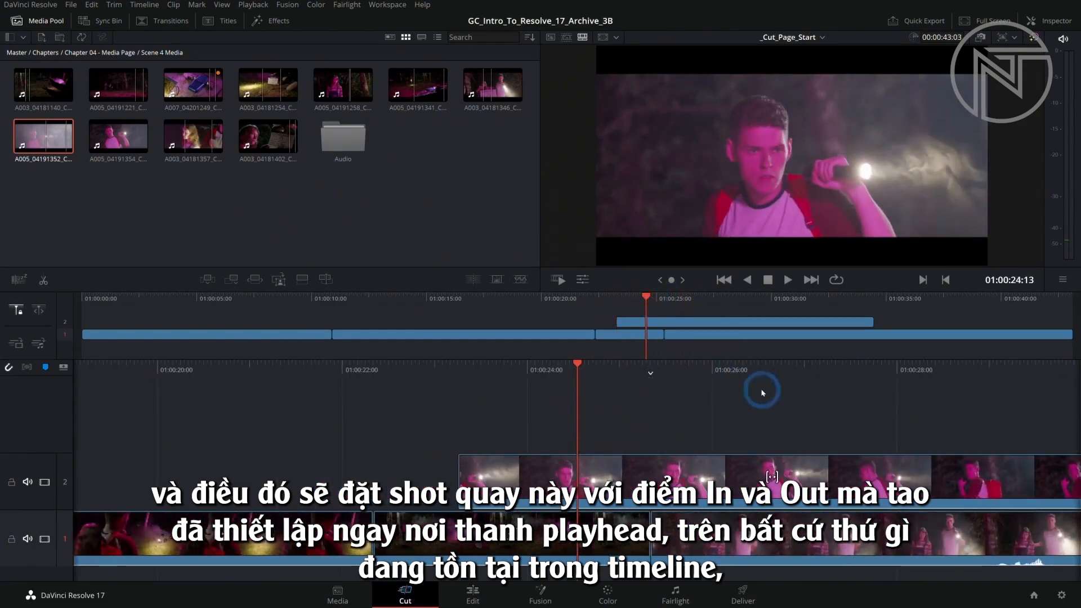
{"action": "left_click_drag", "start_coordinate": [772, 367], "coordinate": [608, 367]}
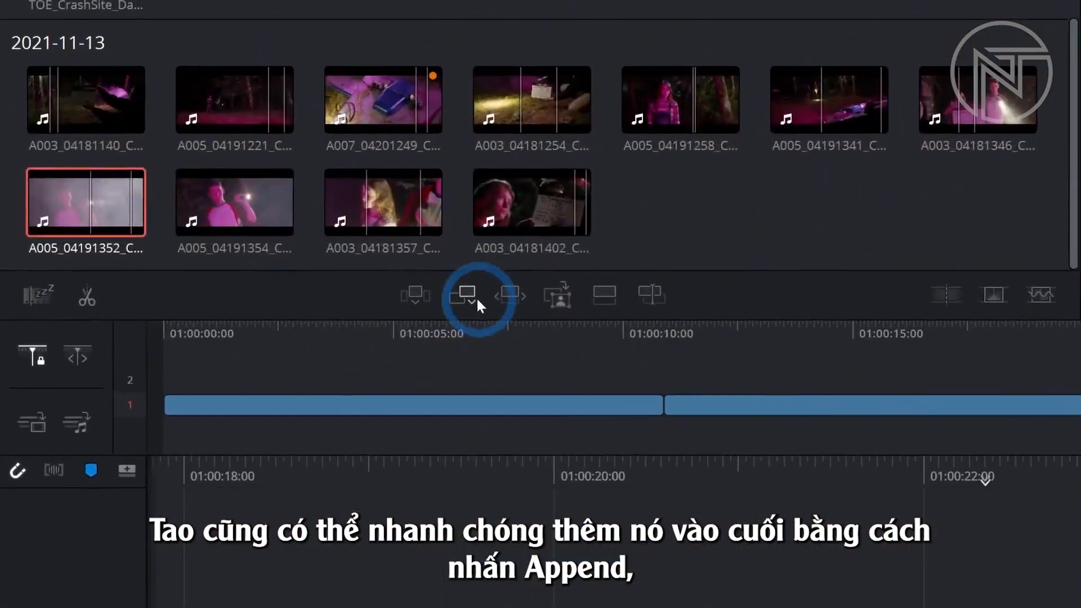
- Append the marked flashlight close-up to the end of the timeline and scrub through it
{"action": "left_click", "coordinate": [233, 280]}
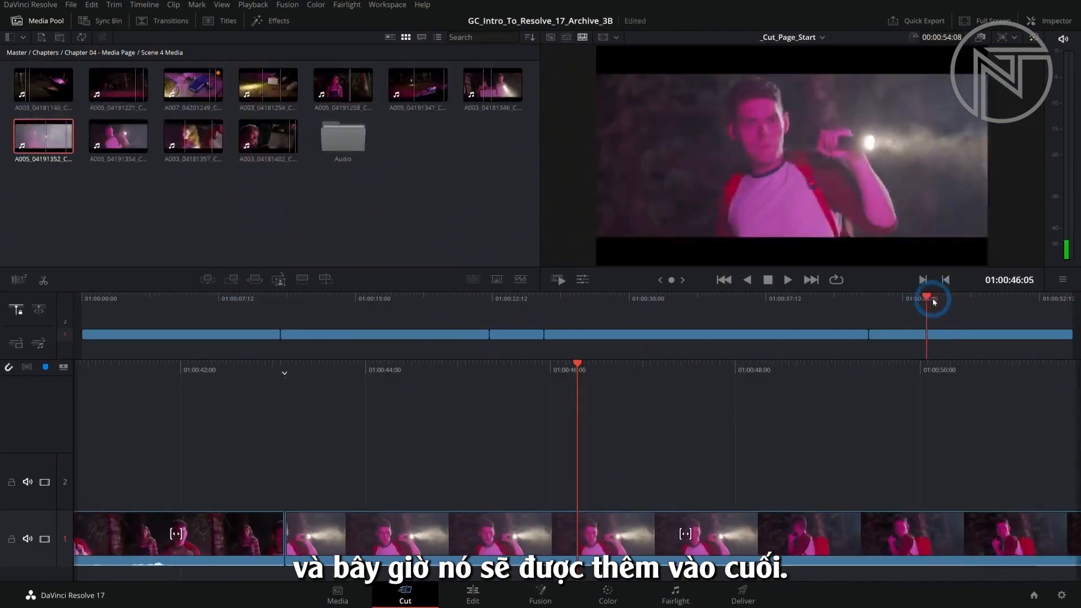
{"action": "left_click_drag", "start_coordinate": [933, 298], "coordinate": [956, 300]}
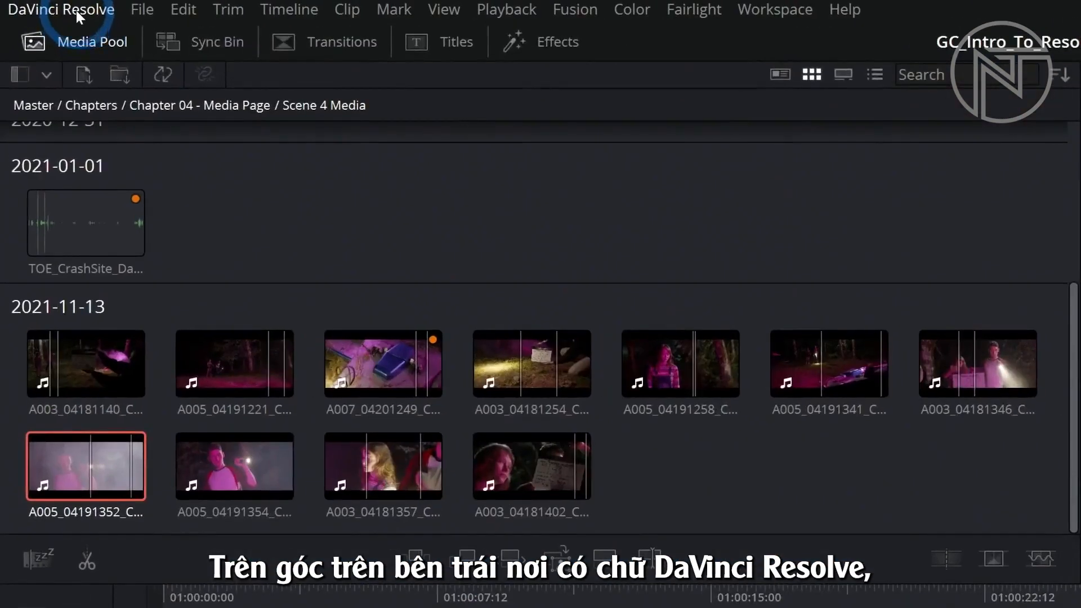
- Open the keyboard customization, search the commands for "append" and select Append to End of Timeline
{"action": "left_click", "coordinate": [38, 7]}
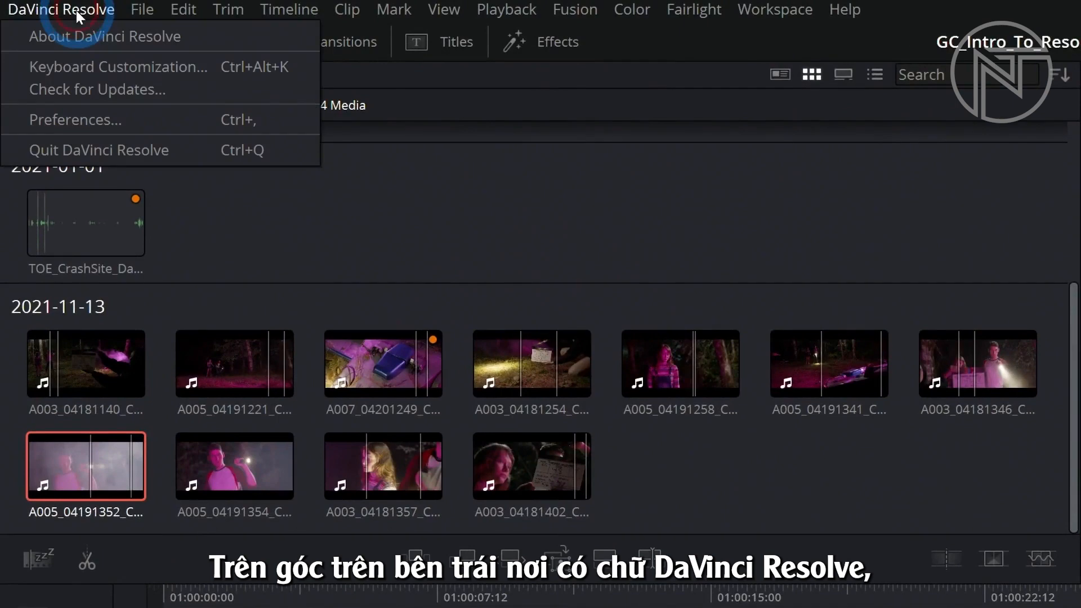
{"action": "left_click", "coordinate": [103, 65]}
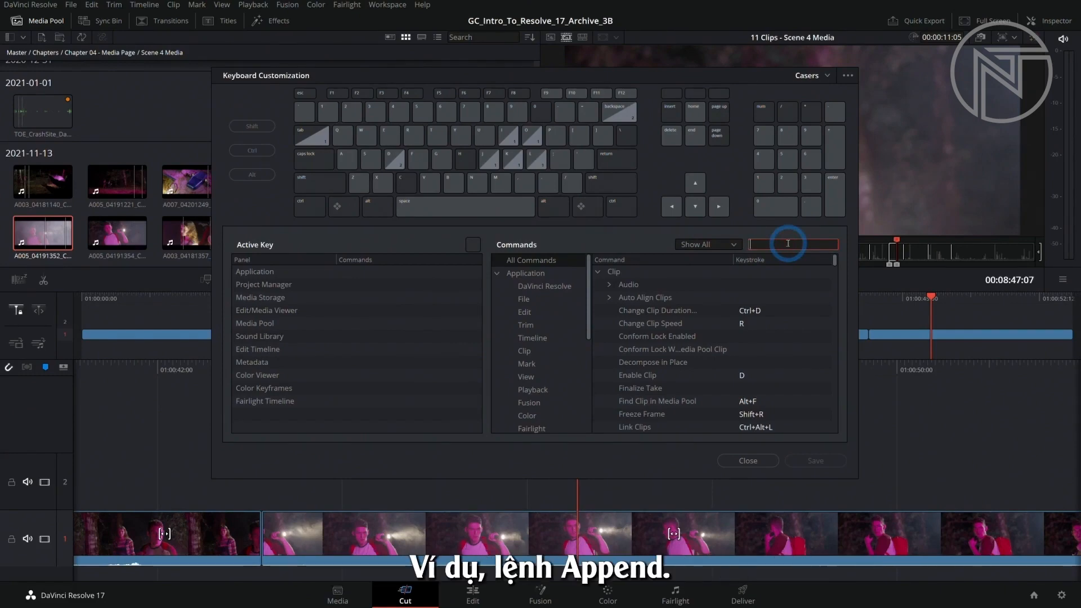
{"action": "type", "text": "ppend"}
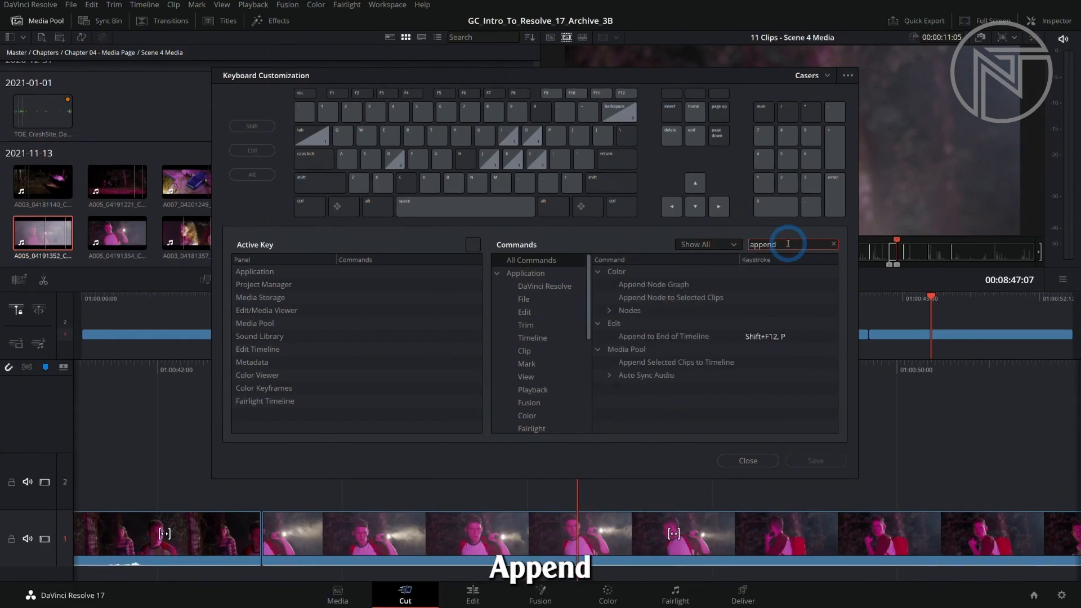
{"action": "left_click", "coordinate": [685, 336]}
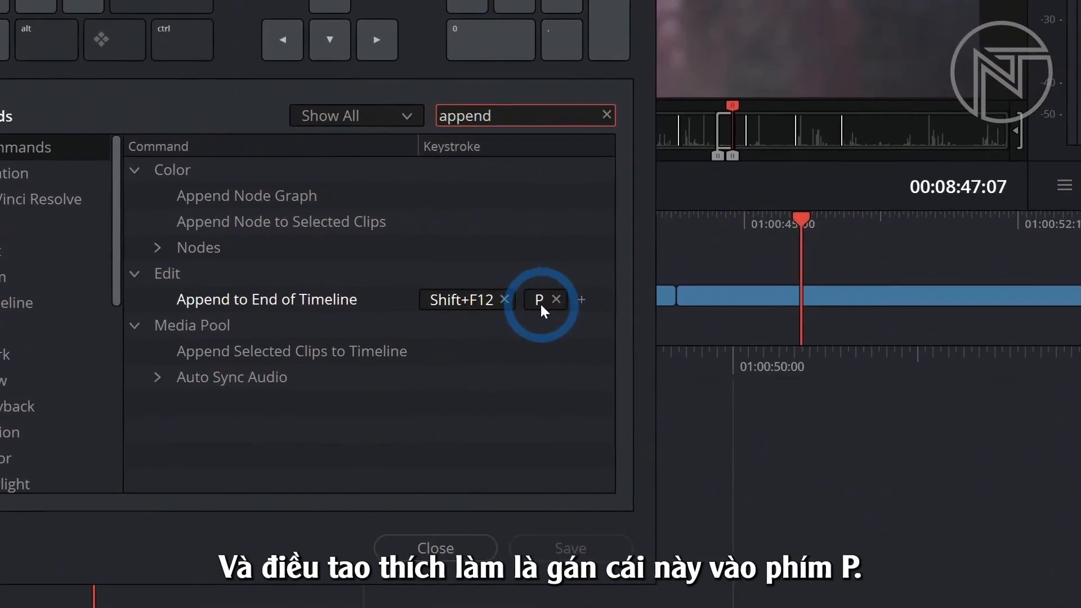
- Remove the P shortcut from Append to End of Timeline and add P to the command again
{"action": "left_click", "coordinate": [539, 303]}
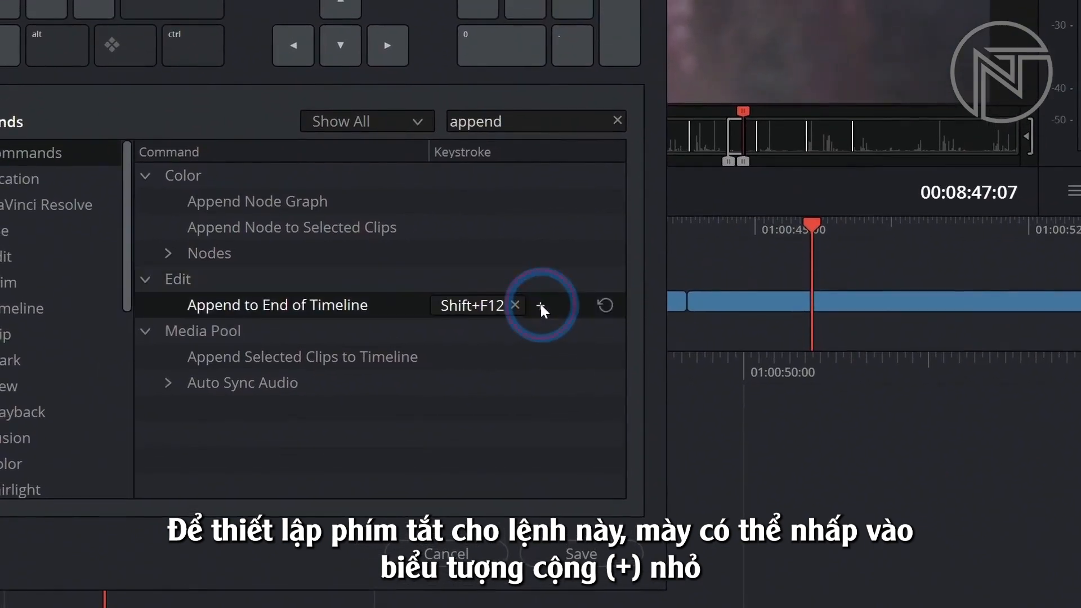
{"action": "left_click", "coordinate": [540, 302]}
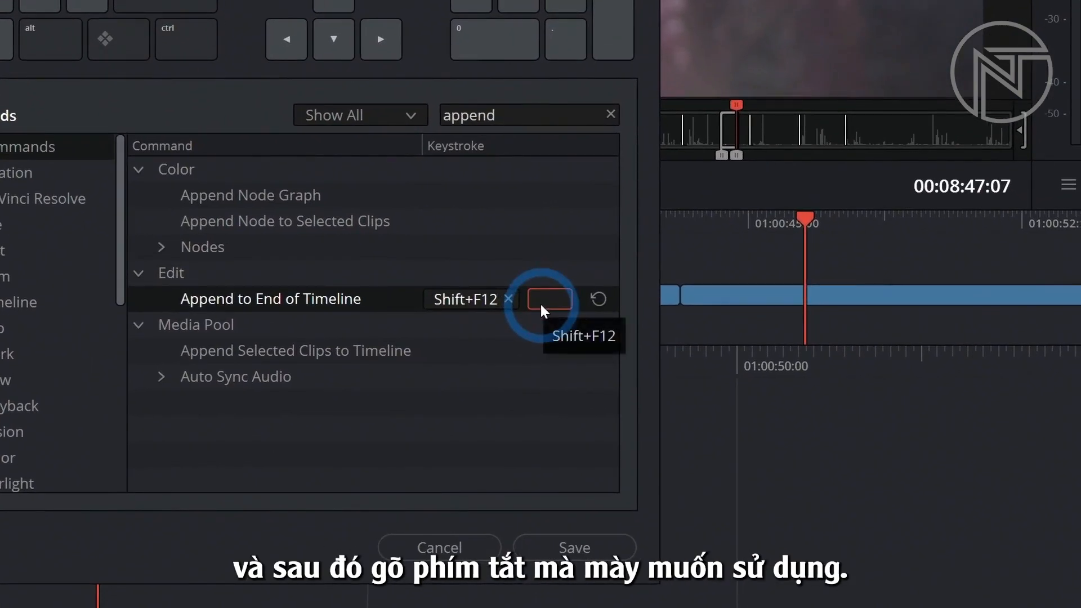
{"action": "key", "text": "p"}
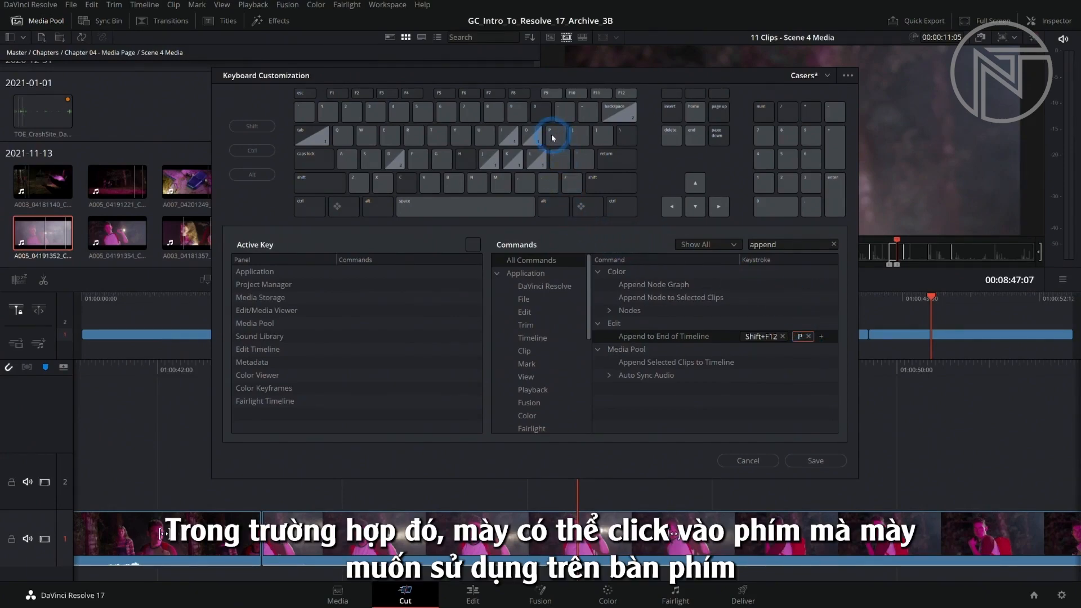
- Find the command assigned to the P key through the active key list and remove its P shortcut
{"action": "left_click", "coordinate": [287, 278]}
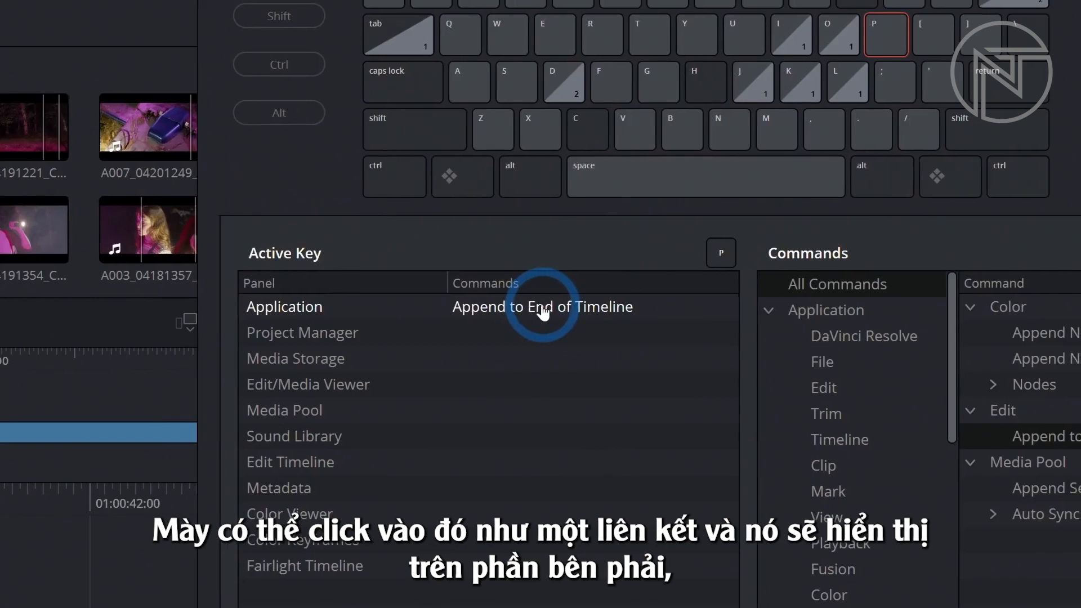
{"action": "left_click", "coordinate": [542, 311]}
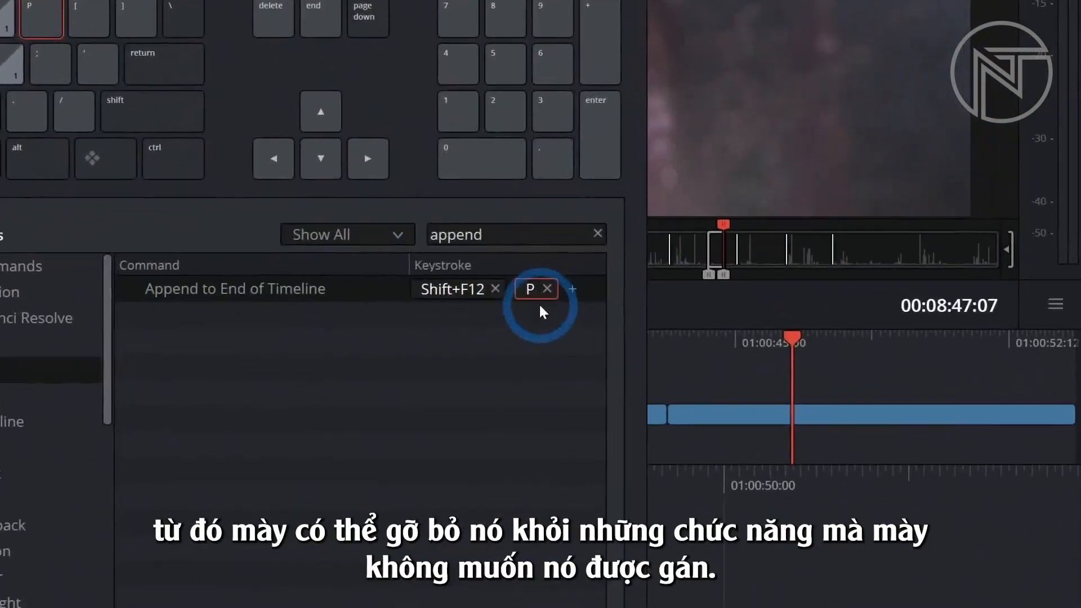
{"action": "left_click", "coordinate": [808, 271]}
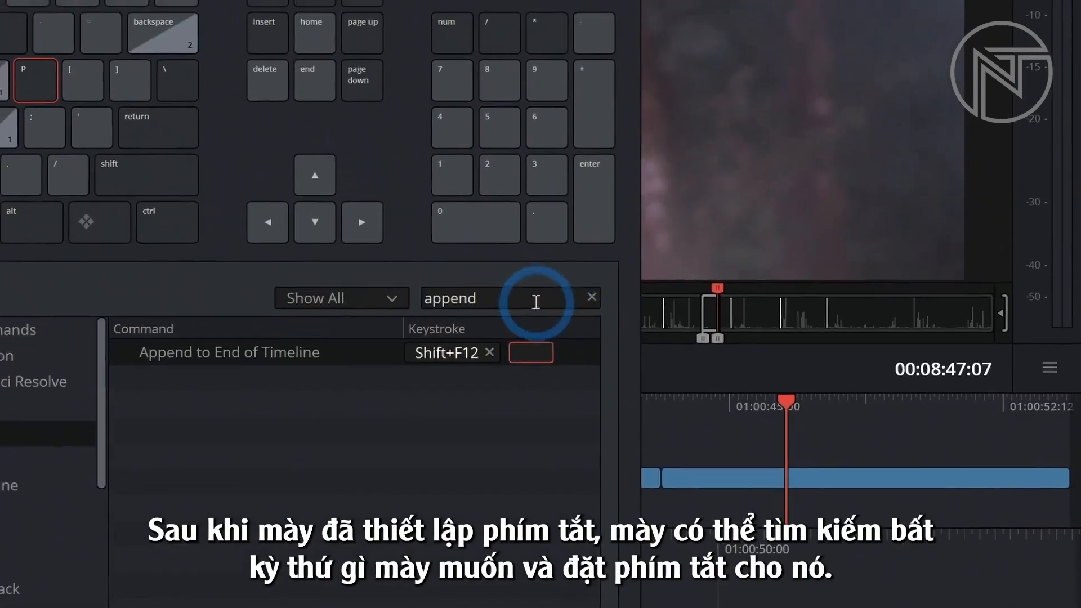
- Assign P to Append to End of Timeline, save the keyboard customization and close it
{"action": "left_click", "coordinate": [534, 233]}
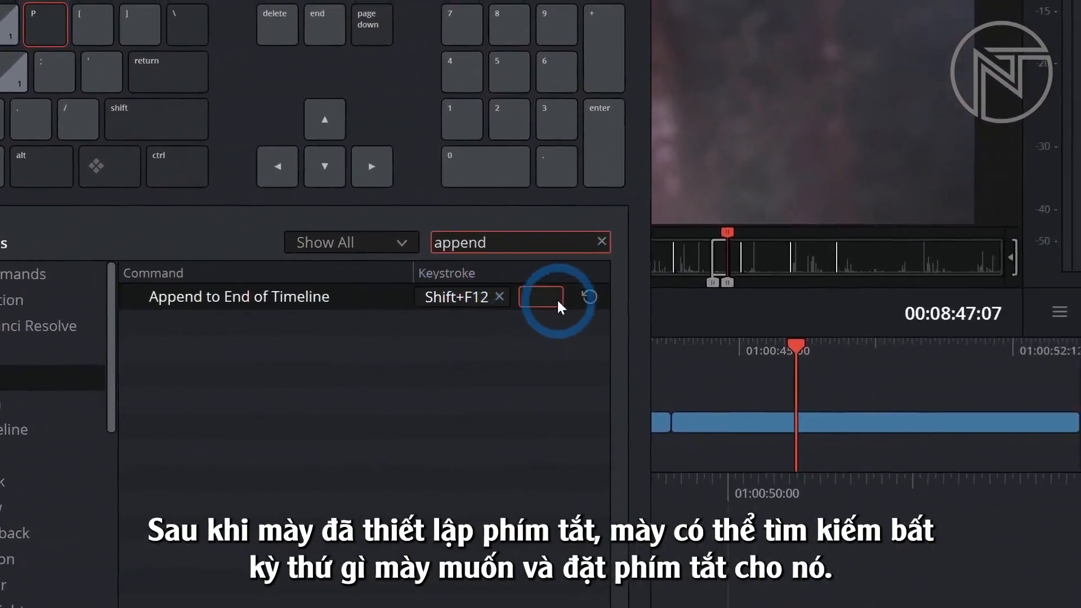
{"action": "left_click", "coordinate": [549, 328]}
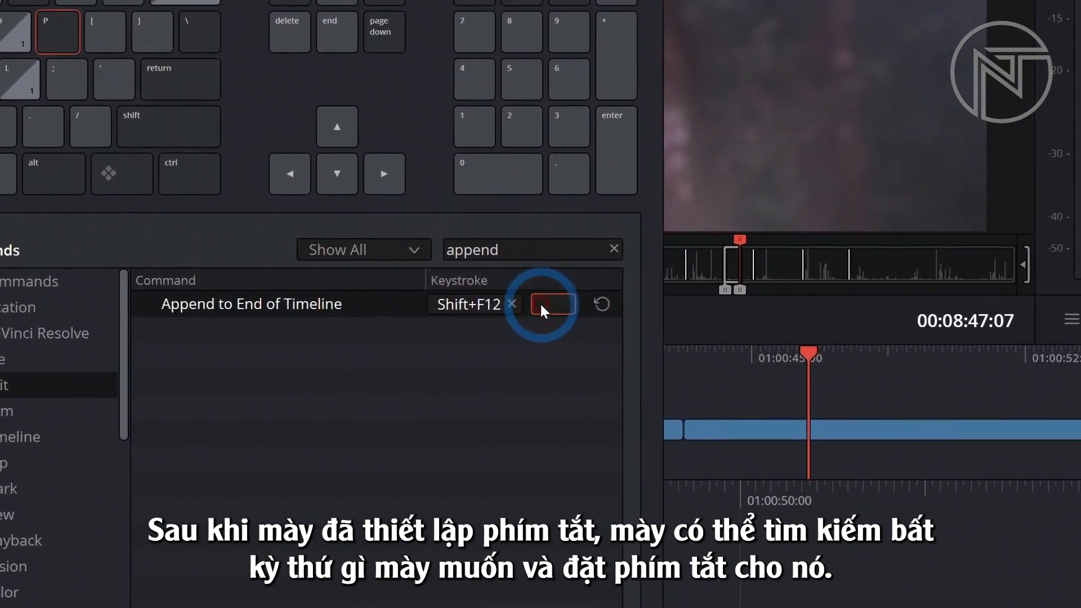
{"action": "key", "text": "p"}
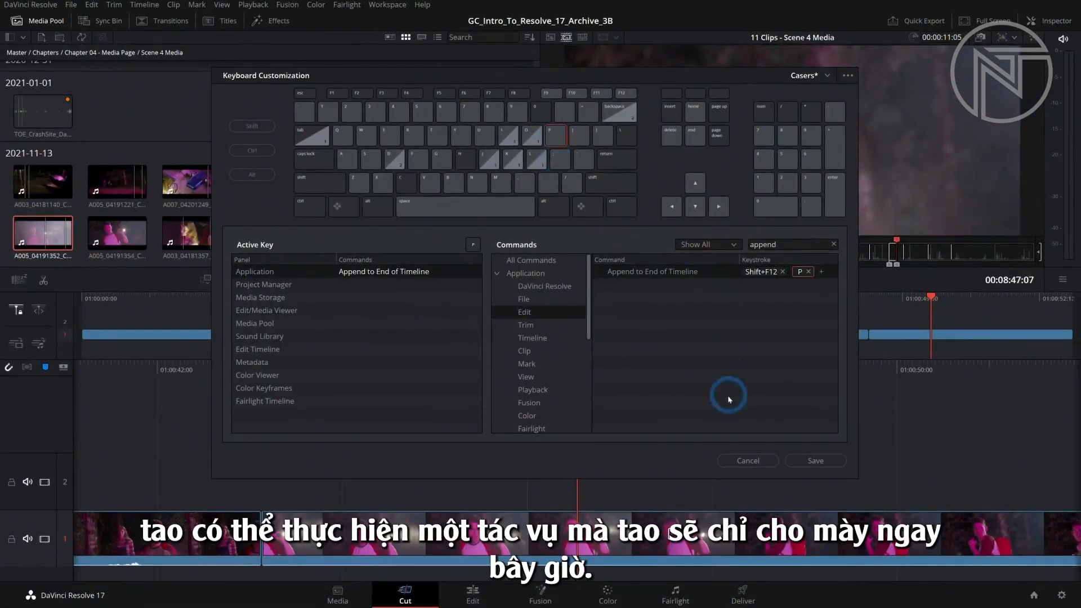
{"action": "left_click", "coordinate": [873, 573]}
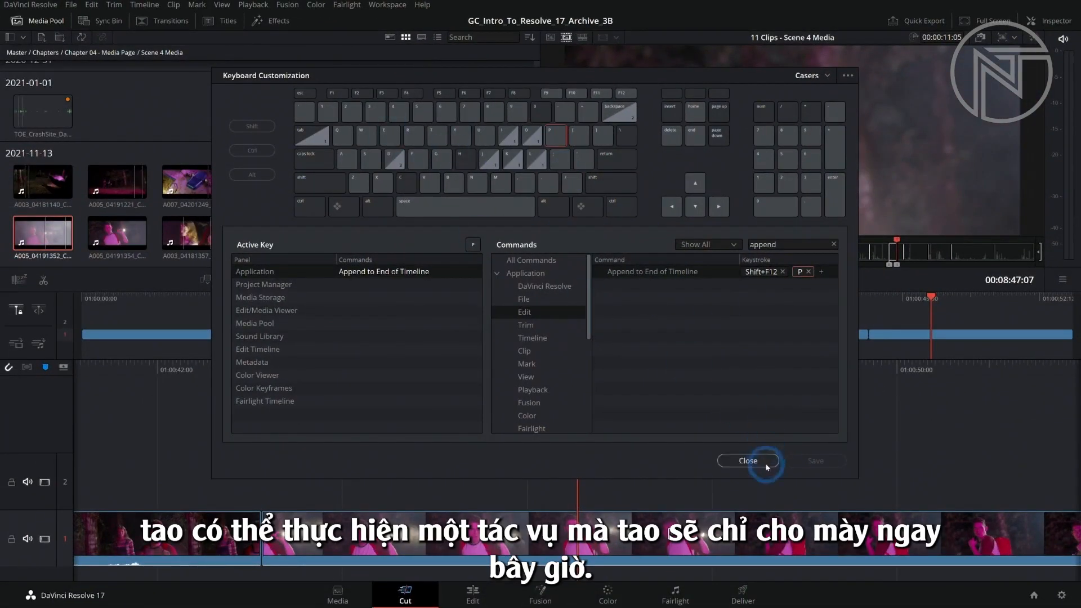
{"action": "left_click", "coordinate": [747, 460]}
- Delete all clips from the timeline and bring up the Source Tape in a widened viewer
{"action": "left_click_drag", "start_coordinate": [913, 322], "coordinate": [217, 363]}
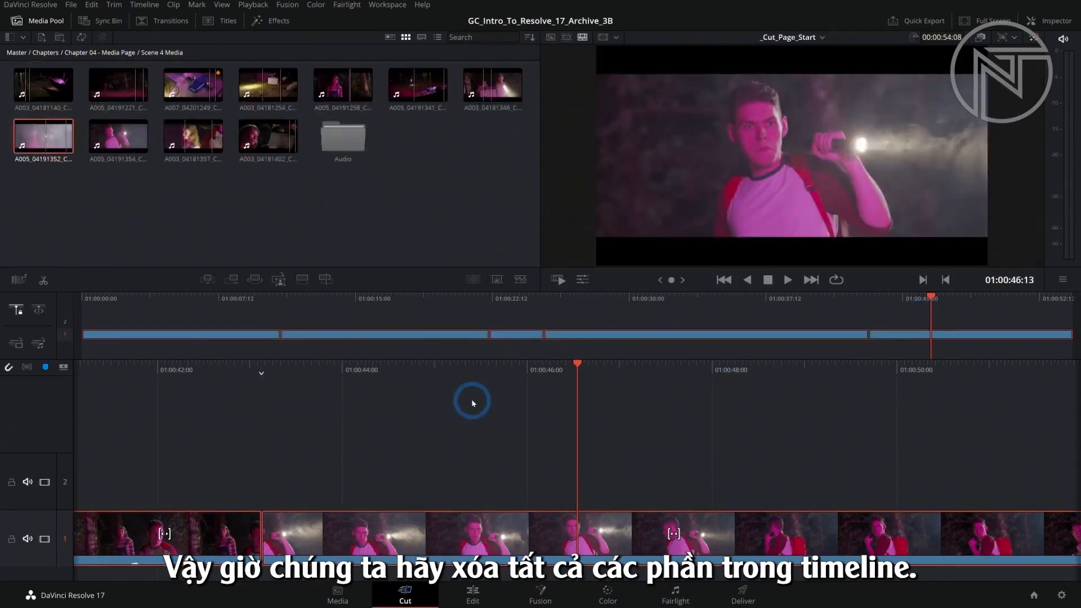
{"action": "key", "text": "Delete"}
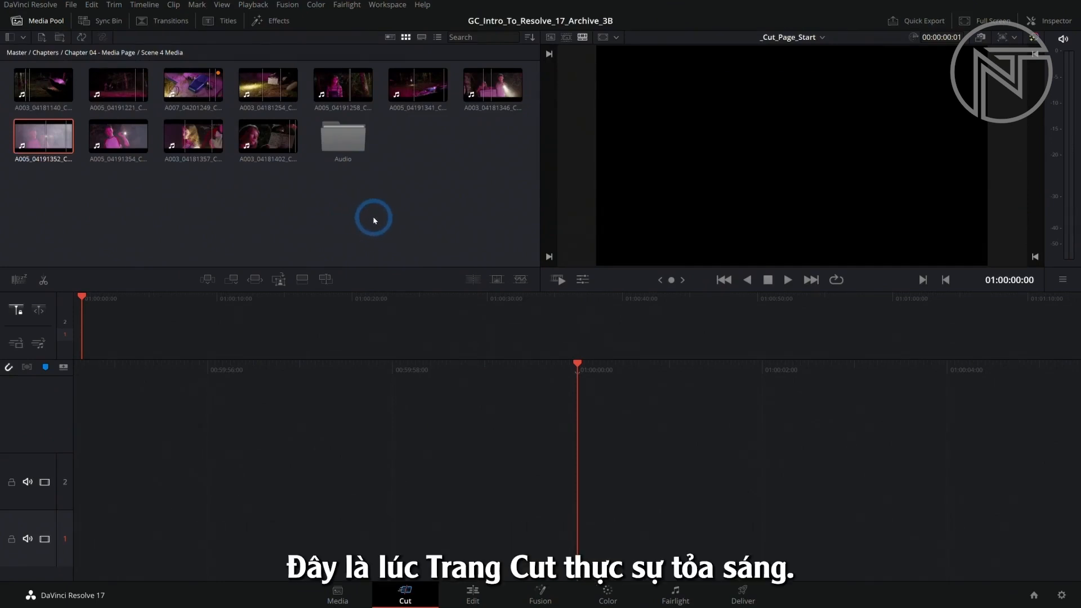
{"action": "left_click", "coordinate": [567, 38]}
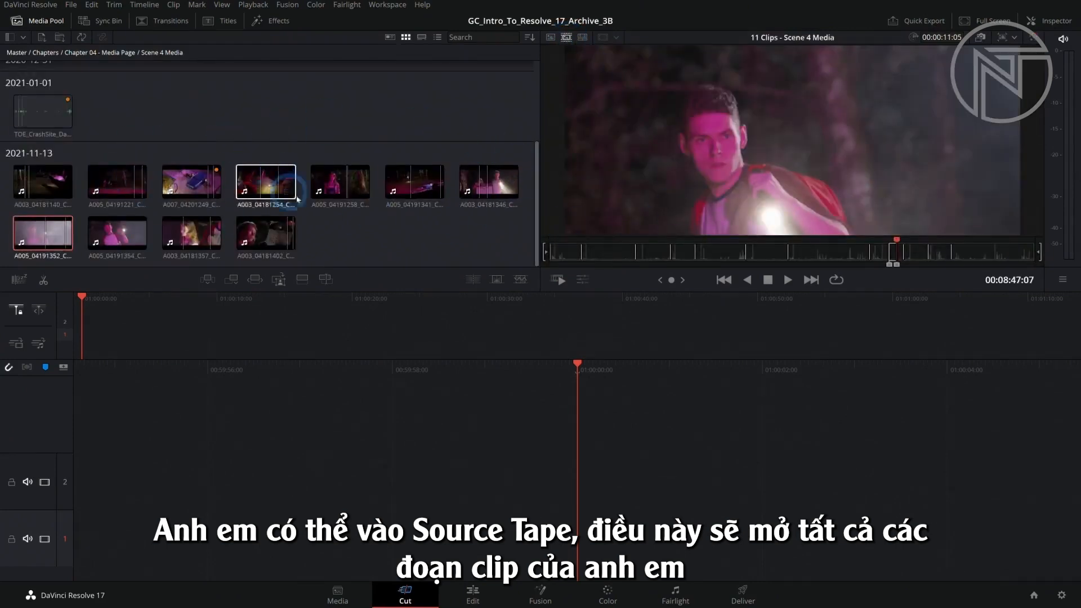
{"action": "left_click_drag", "start_coordinate": [537, 137], "coordinate": [270, 135]}
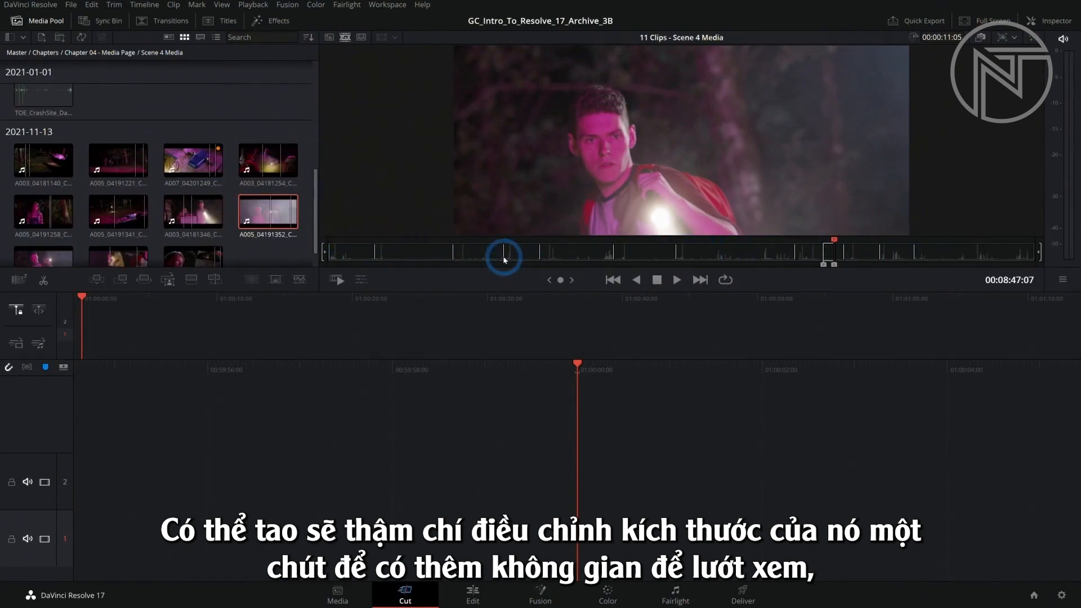
- Mark a roughly 15-second section of clip A005_04191221 ending at 00:02:05:20 and append it to the empty timeline
{"action": "mouse_move", "coordinate": [419, 251]}
{"action": "left_mouse_down"}
{"action": "mouse_move", "coordinate": [406, 251]}
{"action": "mouse_move", "coordinate": [475, 256]}
{"action": "mouse_move", "coordinate": [387, 254]}
{"action": "mouse_move", "coordinate": [415, 261]}
{"action": "left_mouse_up"}
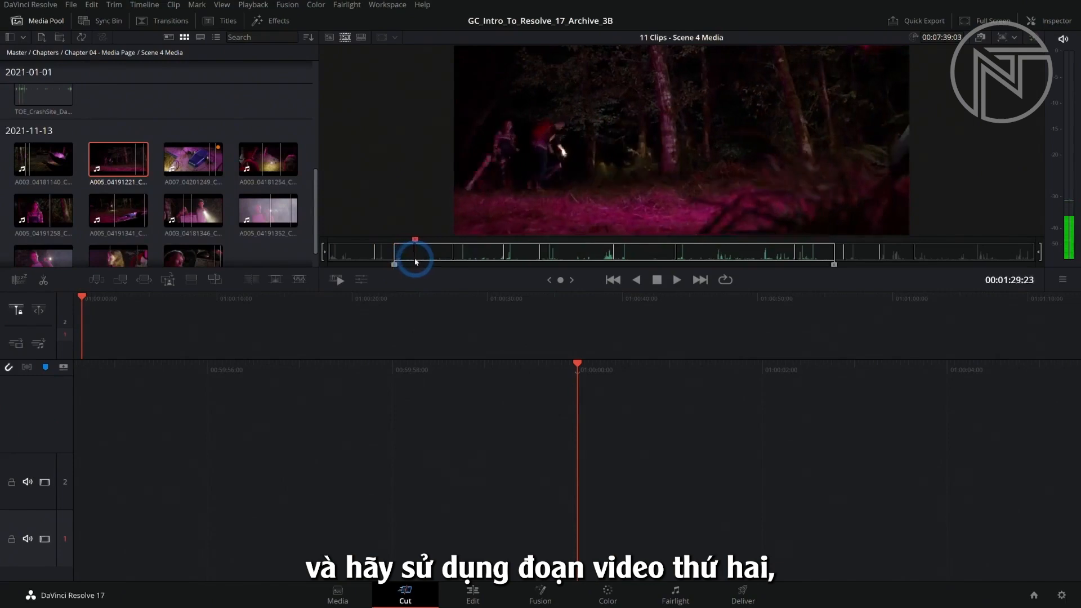
{"action": "left_click_drag", "start_coordinate": [423, 262], "coordinate": [433, 263]}
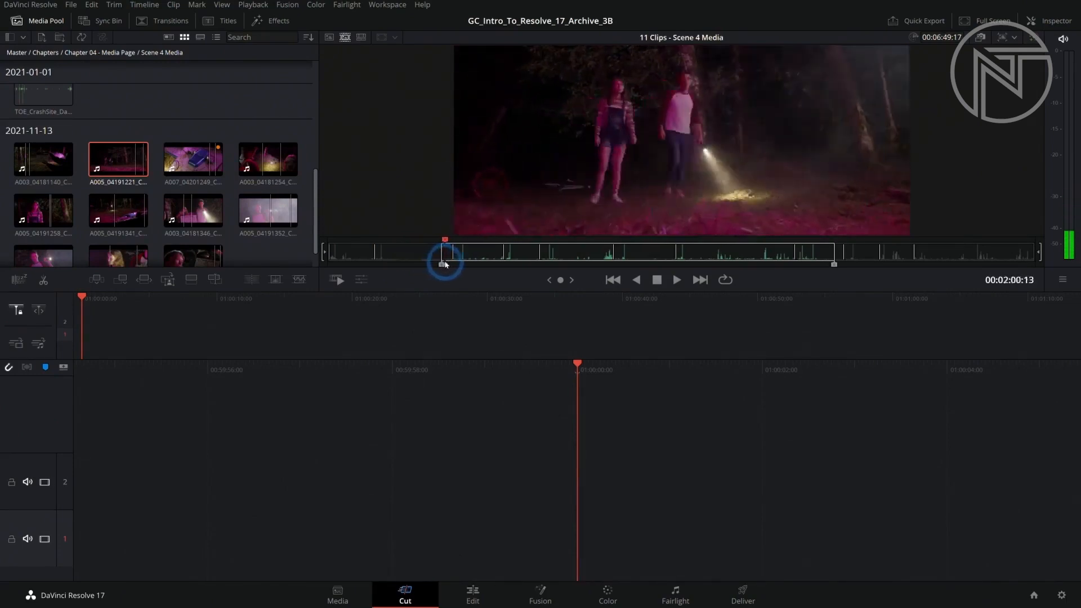
{"action": "left_click_drag", "start_coordinate": [449, 262], "coordinate": [436, 263]}
{"action": "key", "text": "i"}
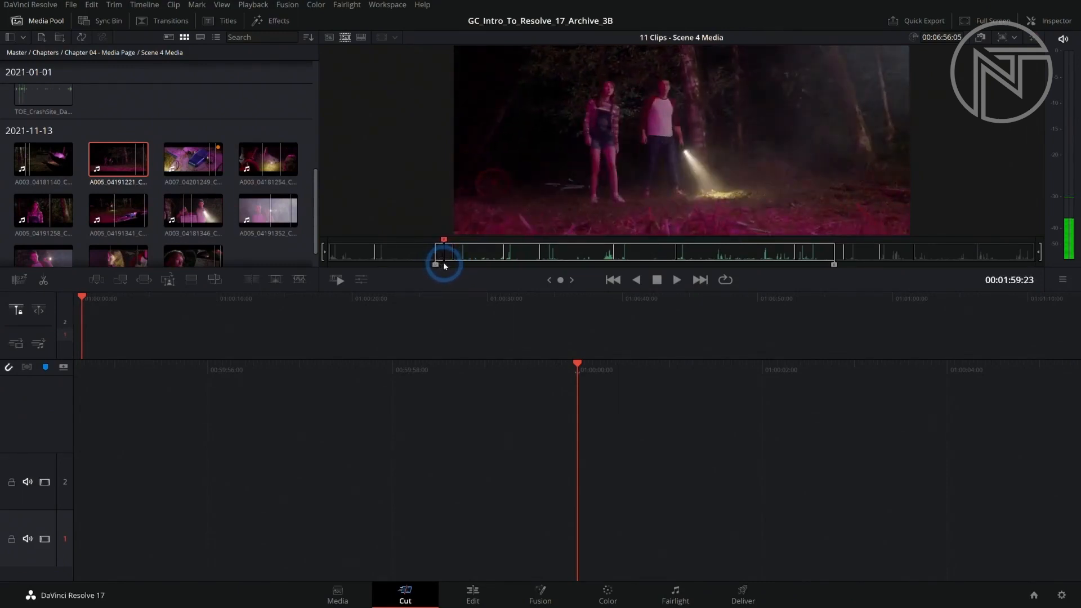
{"action": "left_click_drag", "start_coordinate": [446, 265], "coordinate": [451, 266]}
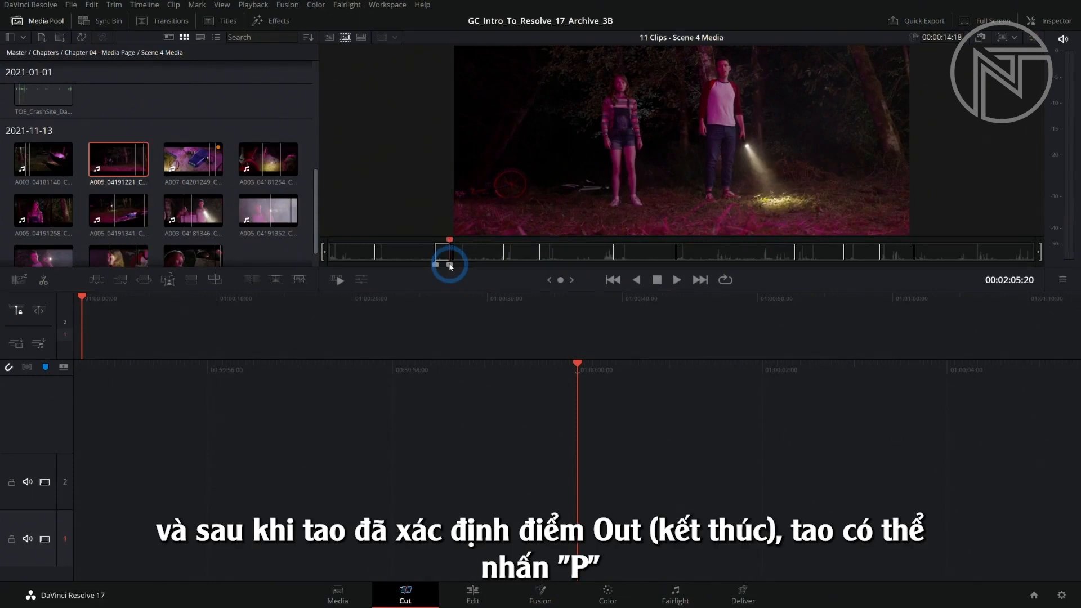
{"action": "key", "text": "p"}
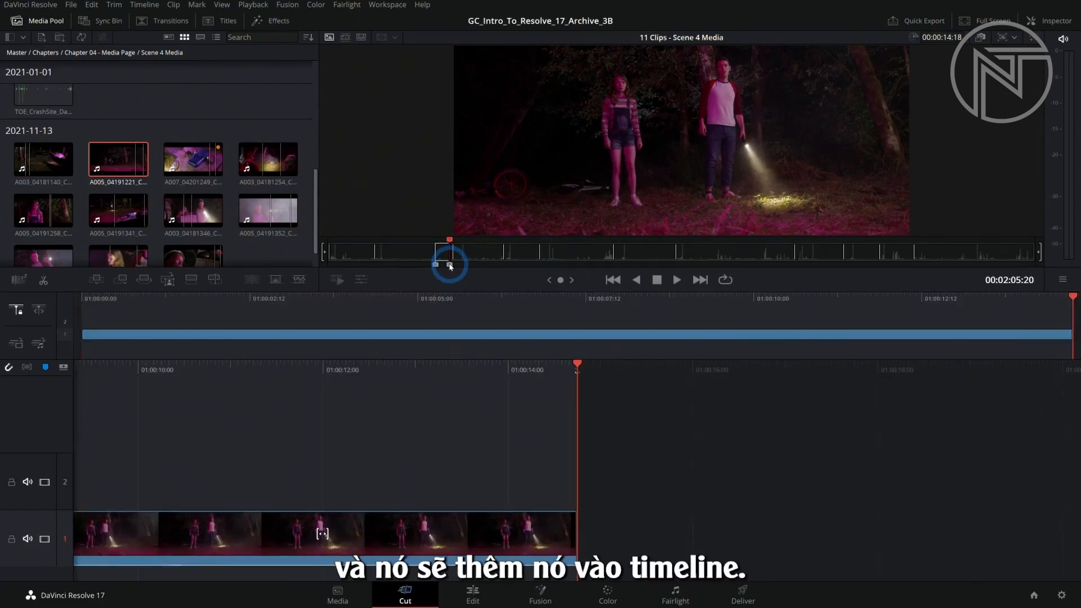
- Mark and append two more Source Tape sections, ending with the medium two-shot of the man and woman
{"action": "left_click_drag", "start_coordinate": [449, 265], "coordinate": [348, 253]}
{"action": "key", "text": "i"}
{"action": "key", "text": "o"}
{"action": "key", "text": "p"}
{"action": "key", "text": "i"}
{"action": "key", "text": "o"}
{"action": "key", "text": "p"}
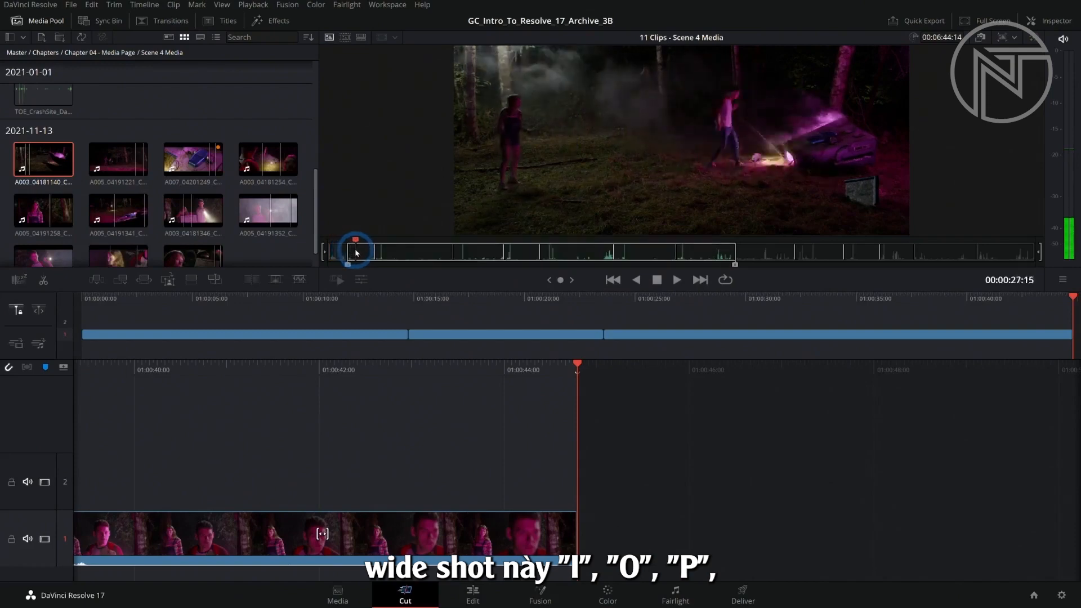
- Append a section of the wide shot A003_04181140 and one more marked shot from the Source Tape
{"action": "key", "text": "o"}
{"action": "key", "text": "p"}
{"action": "left_click_drag", "start_coordinate": [357, 251], "coordinate": [832, 256]}
{"action": "key", "text": "o"}
{"action": "key", "text": "p"}
- Append the man's flashlight close-up and a roughly 3.5-second close-up of the blue device from A007_04201249, and scrub through the sequence
{"action": "key", "text": "i"}
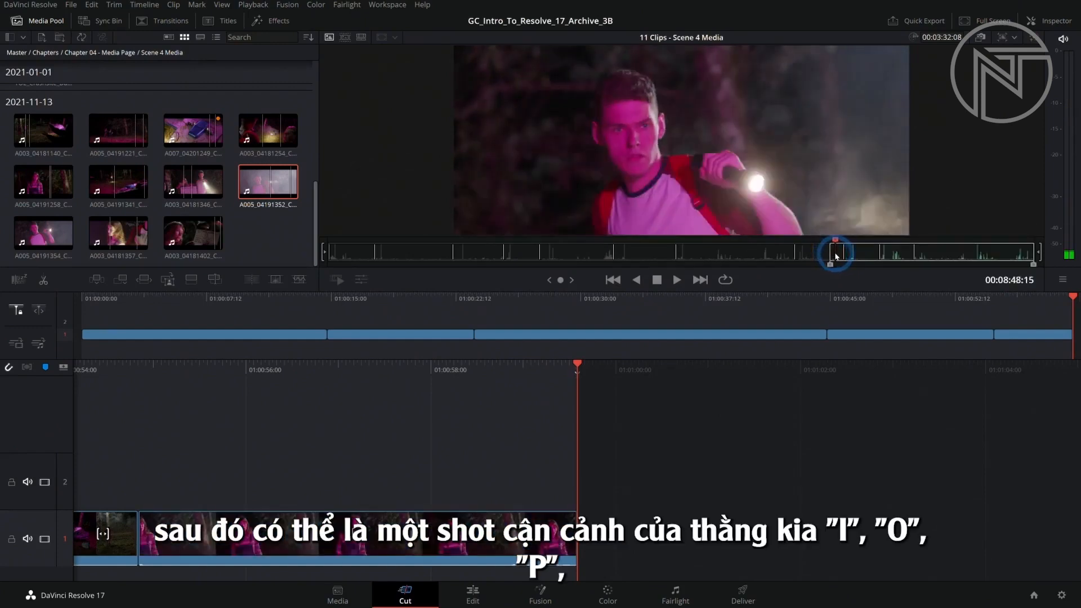
{"action": "key", "text": "o"}
{"action": "left_click_drag", "start_coordinate": [837, 257], "coordinate": [476, 257]}
{"action": "key", "text": "p"}
{"action": "key", "text": "o"}
{"action": "key", "text": "p"}
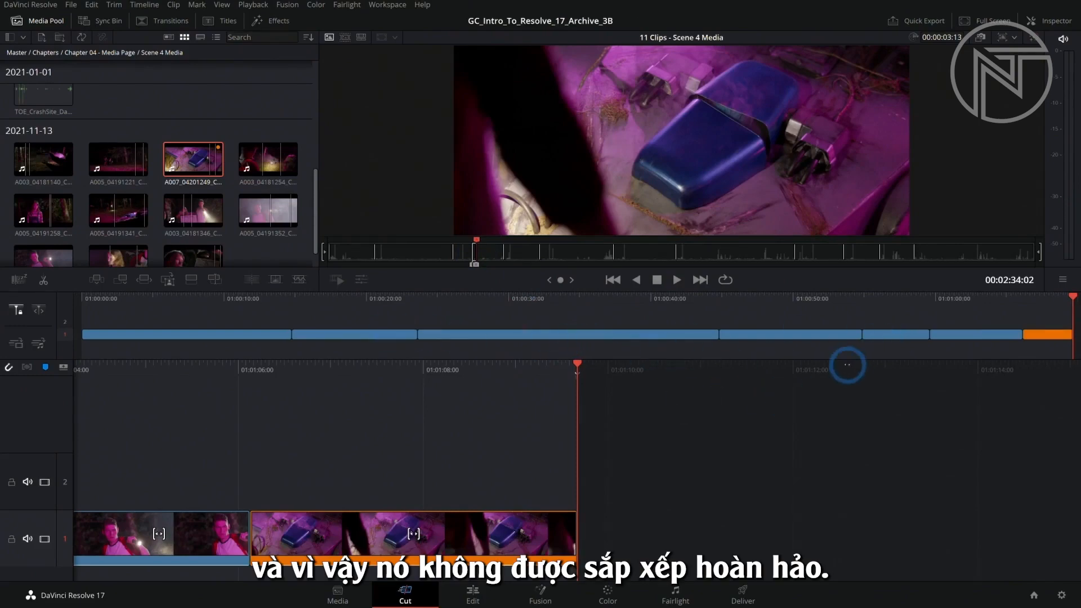
{"action": "left_click_drag", "start_coordinate": [1020, 308], "coordinate": [1057, 325]}
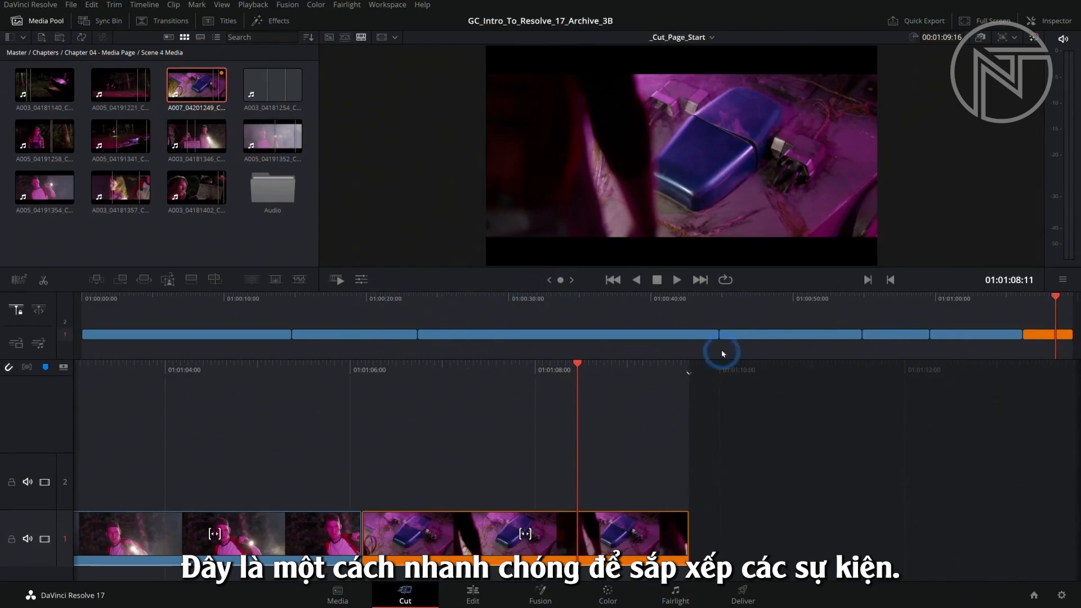
{"action": "left_click_drag", "start_coordinate": [692, 316], "coordinate": [538, 301]}
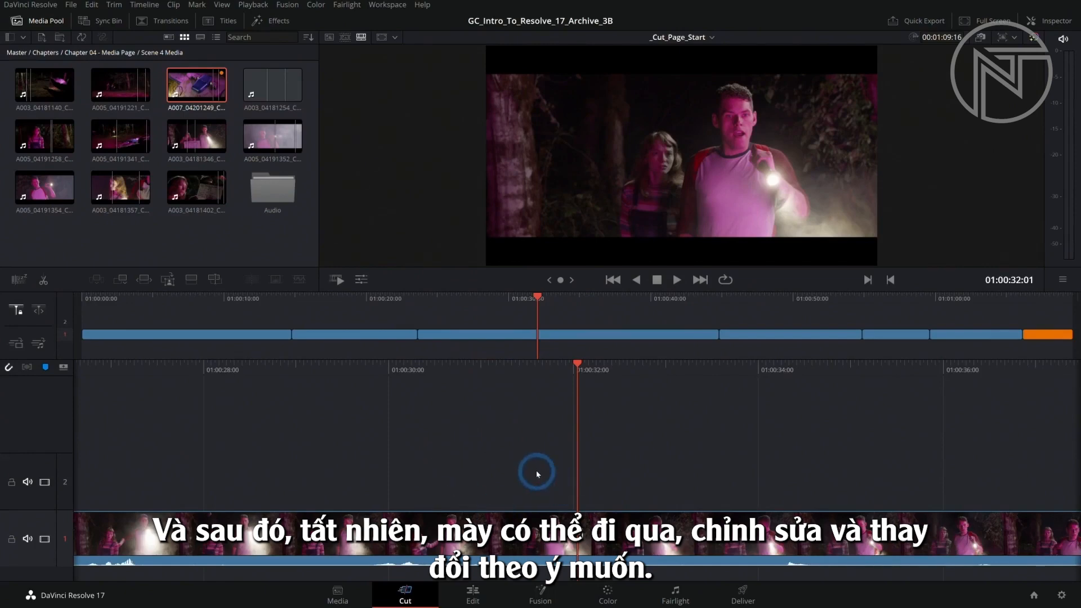
- Trim about 1.75 seconds from the opening clip's start and shorten its end to 01:00:09:10, after Action settles
{"action": "left_click_drag", "start_coordinate": [537, 299], "coordinate": [85, 303]}
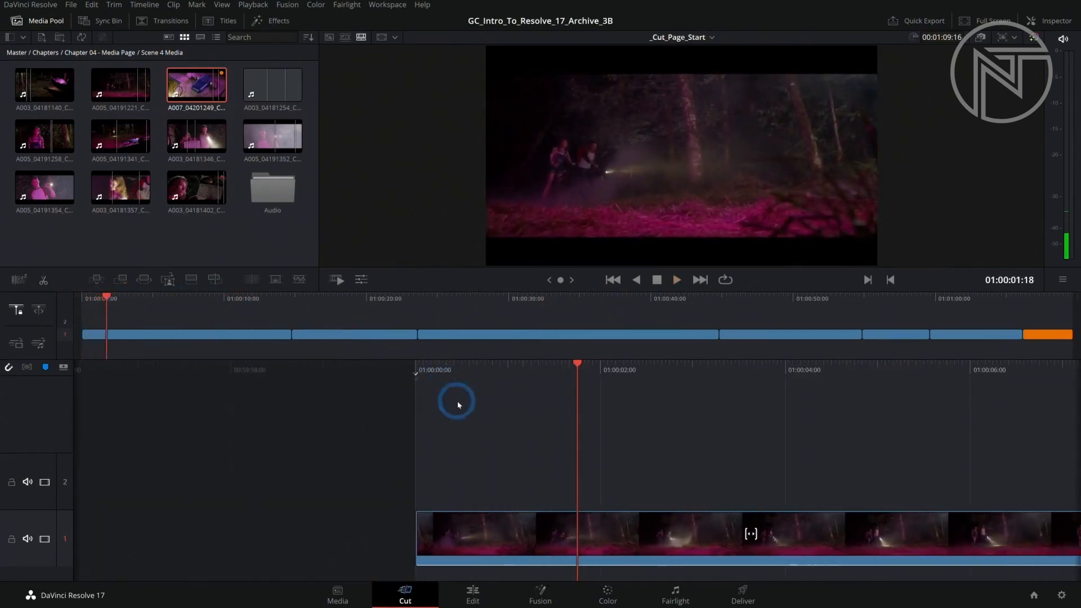
{"action": "key", "text": "space"}
{"action": "left_click_drag", "start_coordinate": [420, 530], "coordinate": [579, 532]}
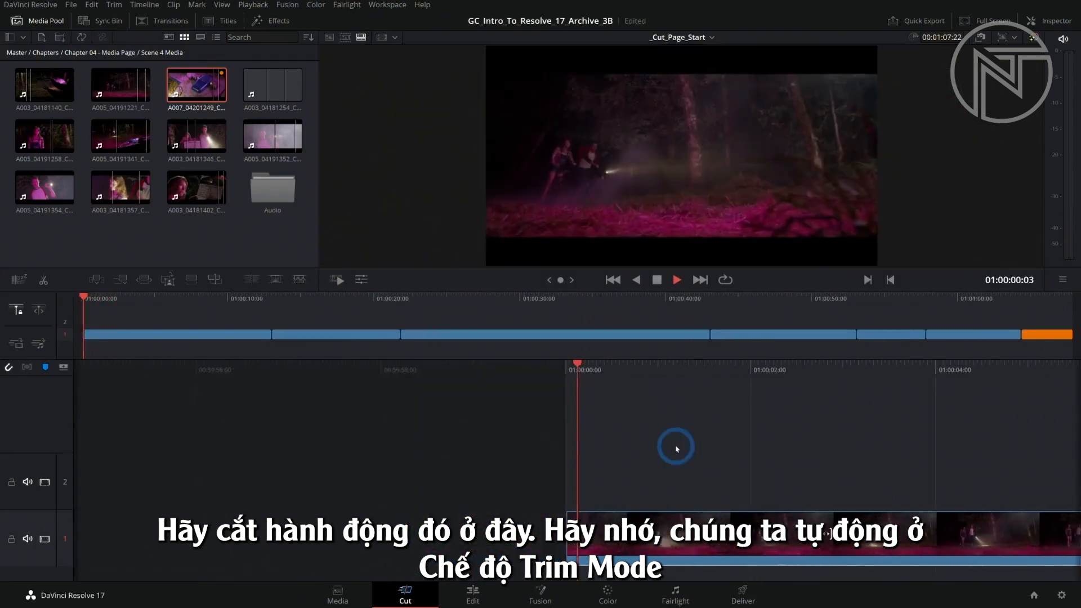
{"action": "key", "text": "space"}
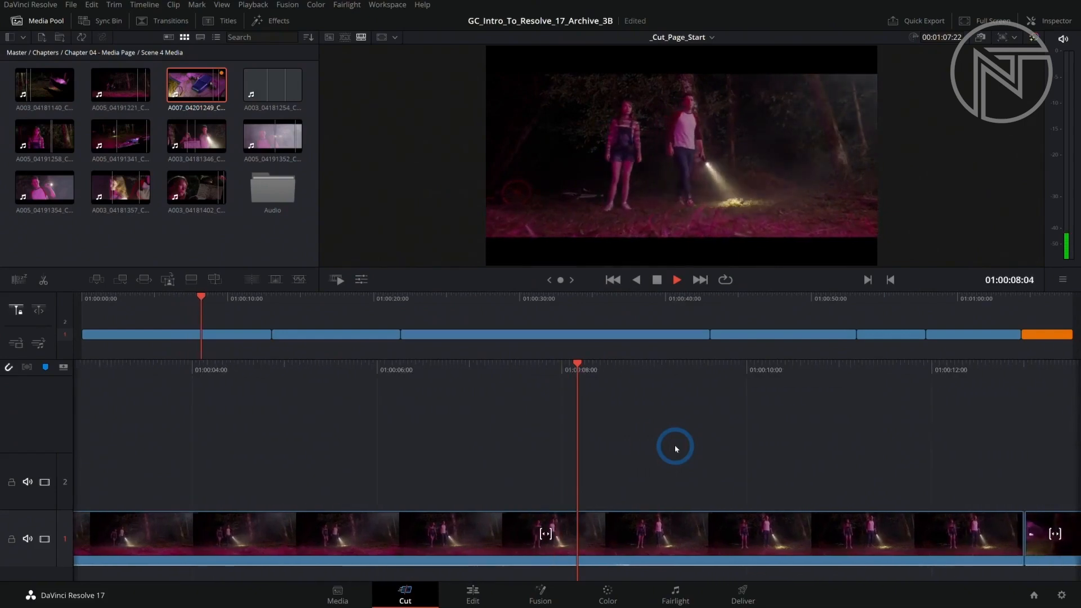
{"action": "key", "text": "space"}
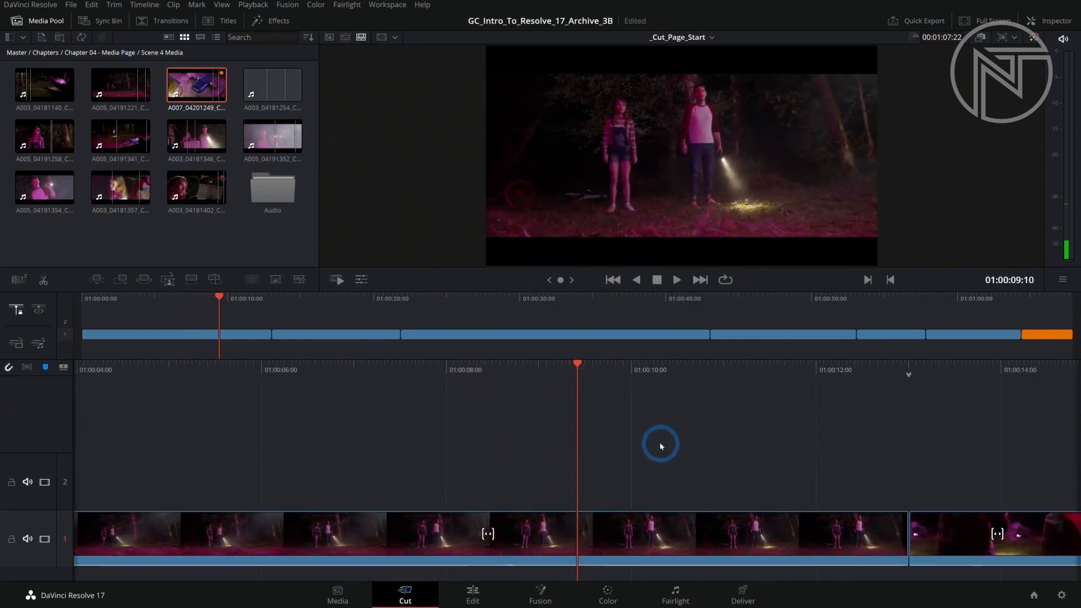
{"action": "left_click_drag", "start_coordinate": [904, 525], "coordinate": [575, 530]}
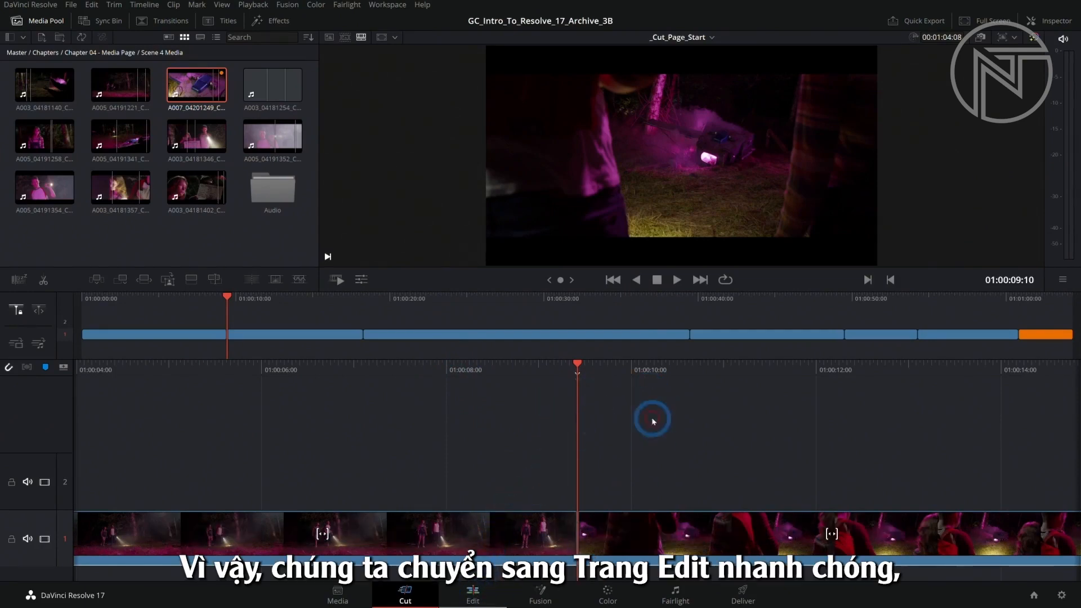
- Change the Audio 1 track type to Mono on the Edit page, and return to the Cut page
{"action": "key", "text": "shift+4"}
{"action": "right_click", "coordinate": [313, 491]}
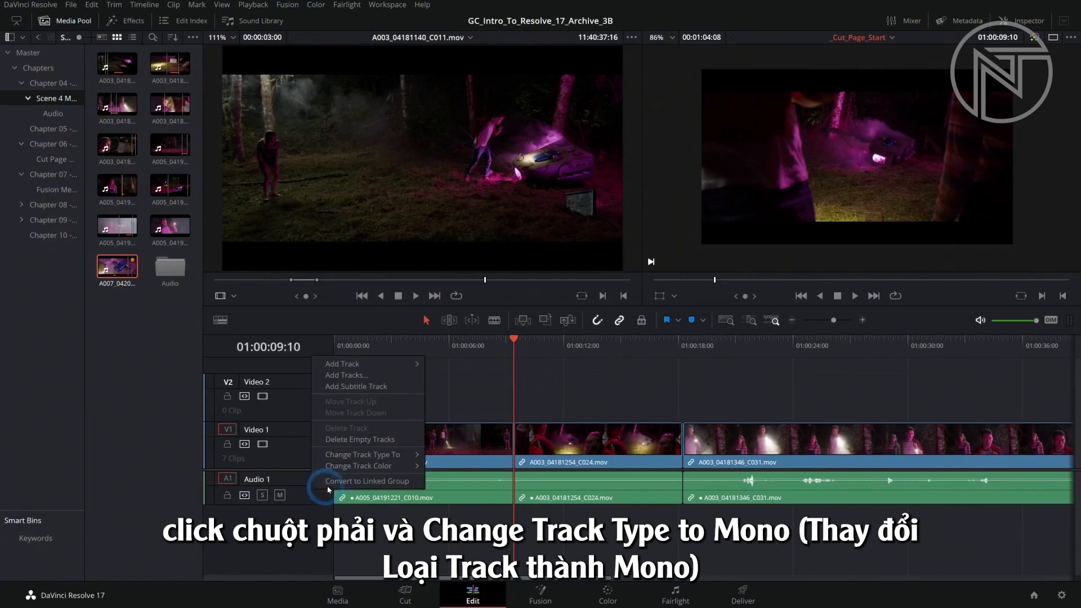
{"action": "left_click", "coordinate": [389, 461]}
{"action": "left_click", "coordinate": [445, 455]}
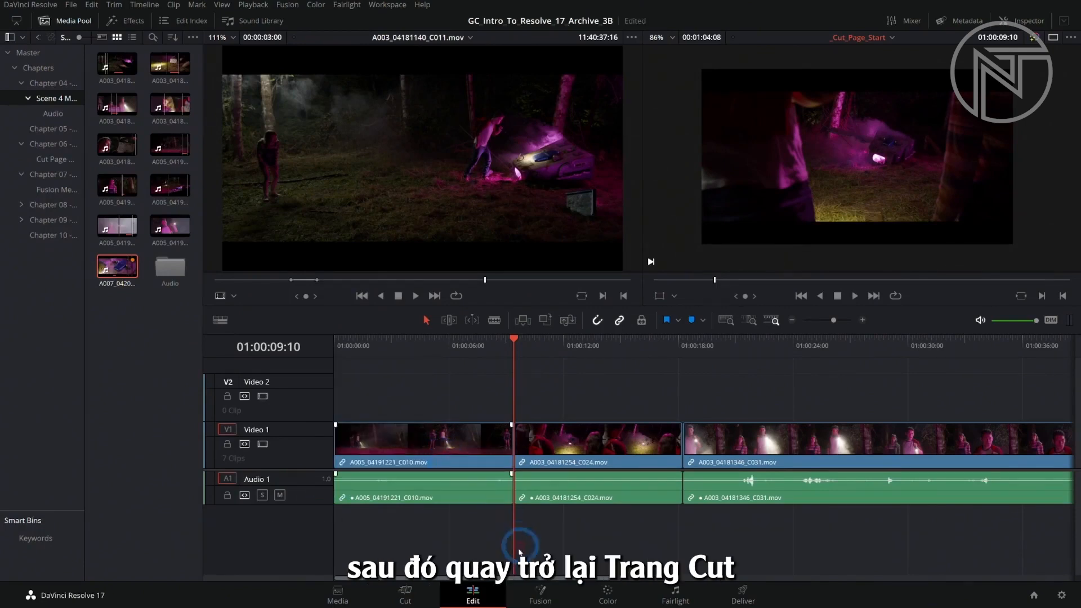
{"action": "left_click", "coordinate": [406, 596]}
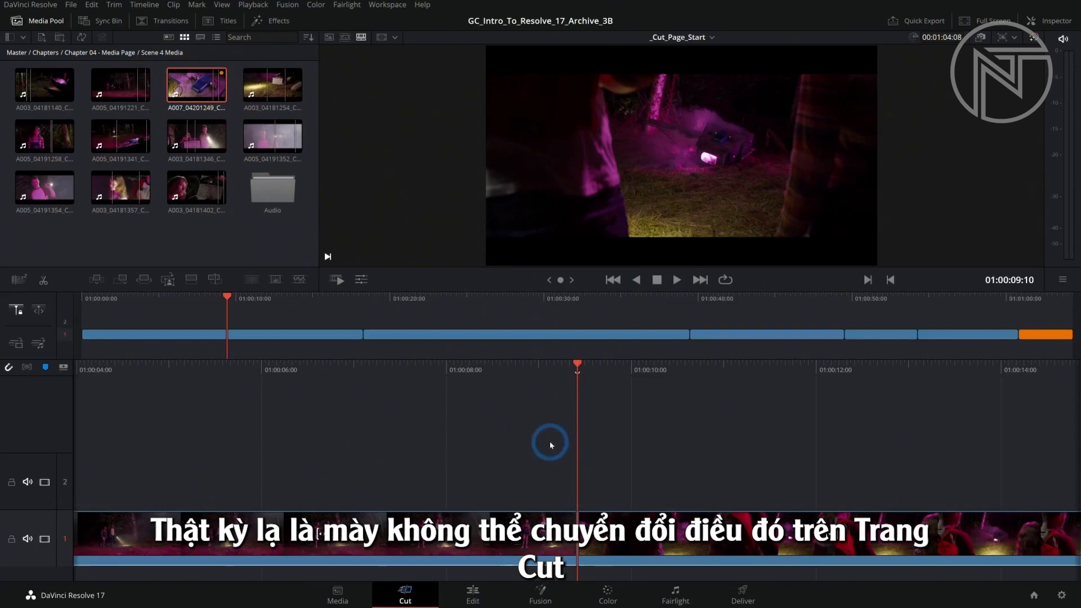
- Play across the first cut and trim the end of the second clip, the over-the-shoulder car shot, to 01:00:14:09
{"action": "left_click_drag", "start_coordinate": [593, 365], "coordinate": [672, 367]}
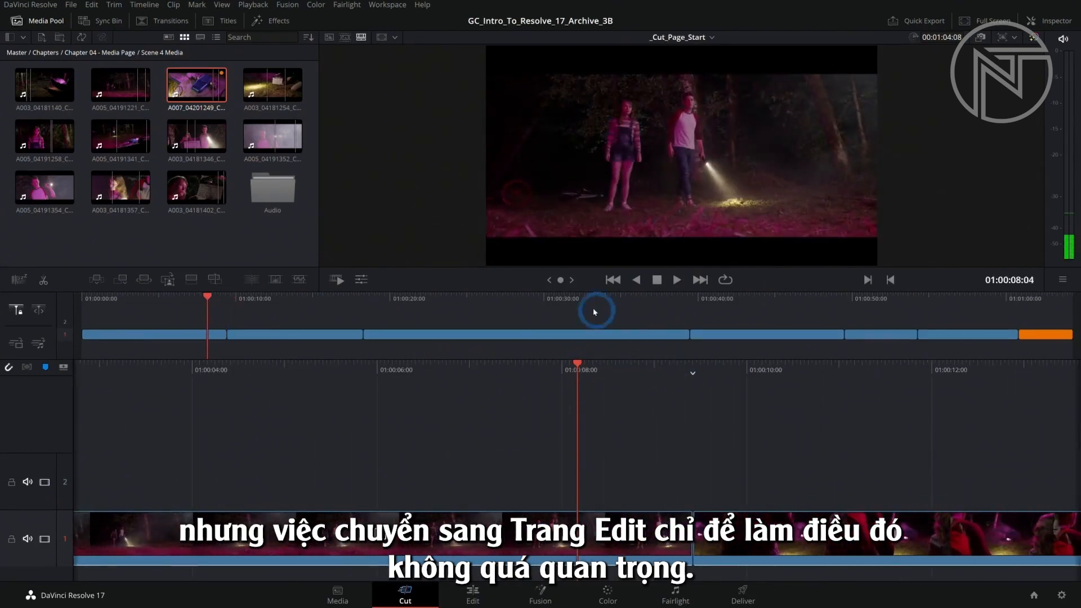
{"action": "key", "text": "space"}
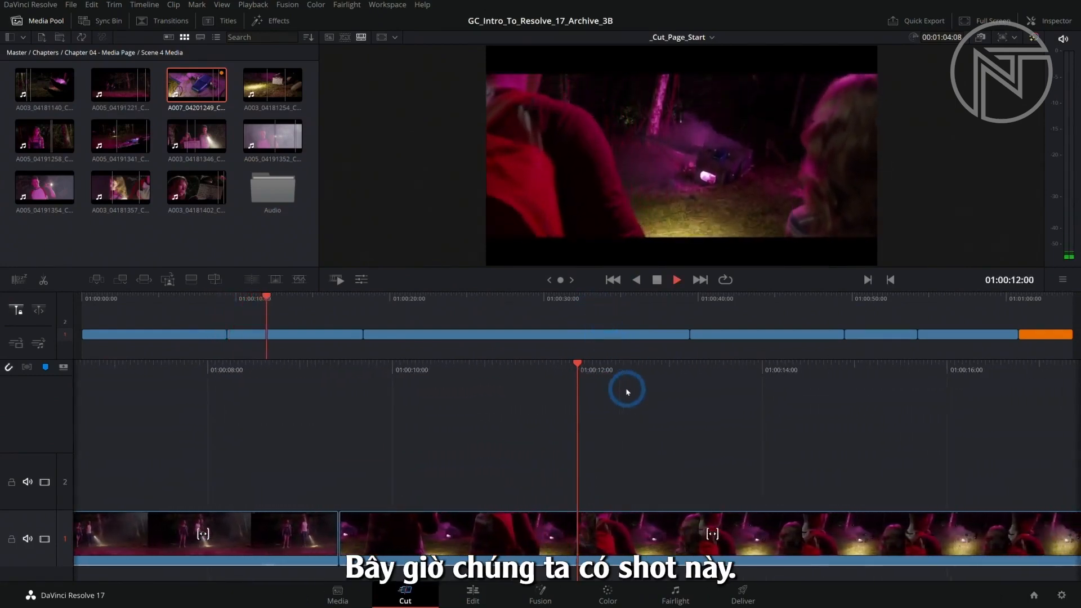
{"action": "key", "text": "space"}
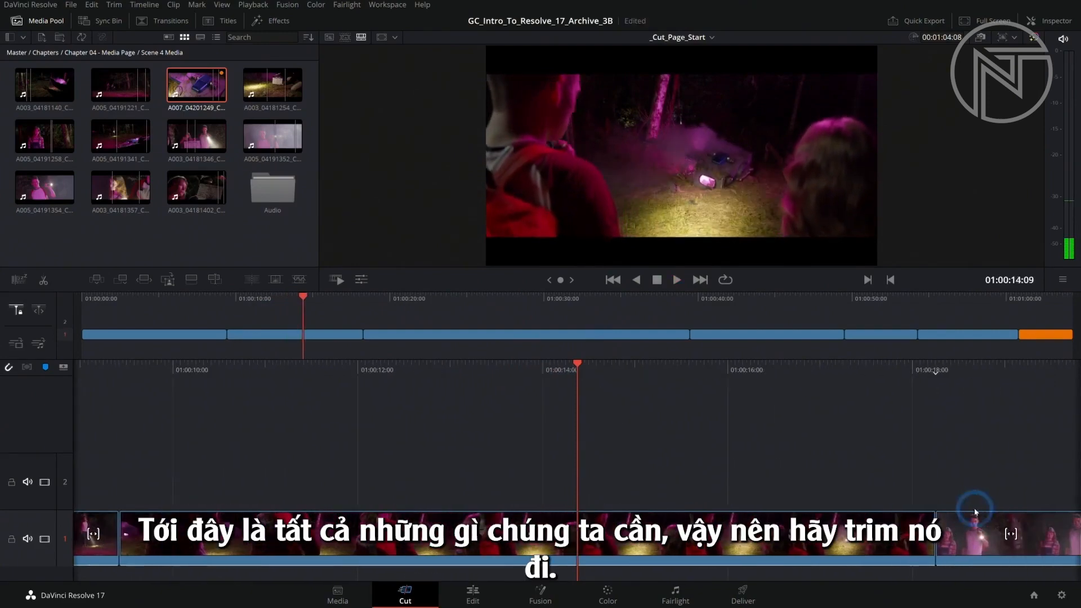
{"action": "left_click_drag", "start_coordinate": [929, 520], "coordinate": [605, 501]}
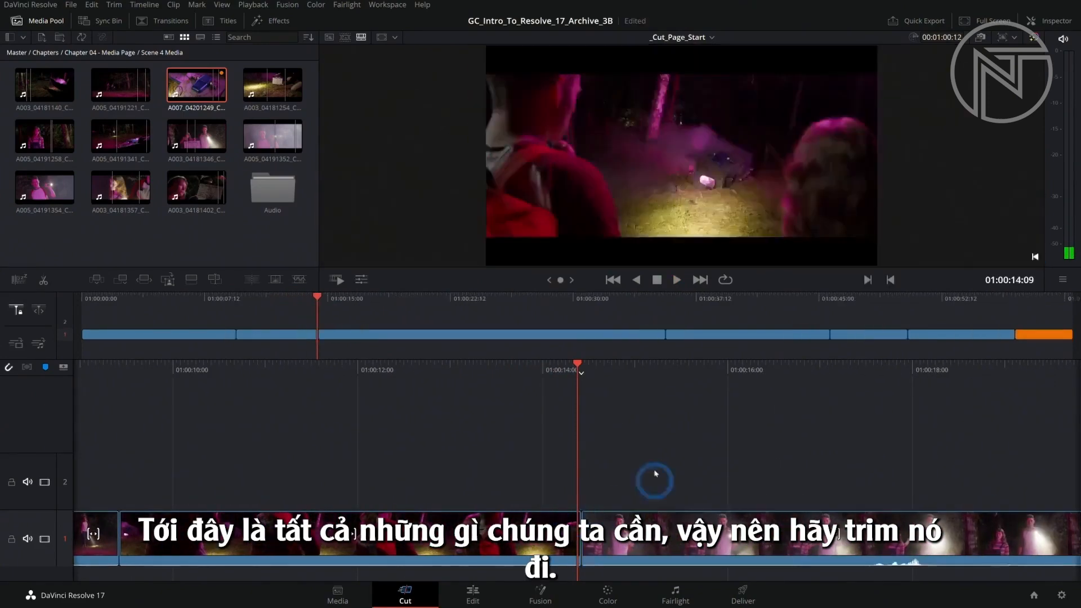
- Trim the end of the man and woman's two-shot to 01:00:18:16 and play across the new cut
{"action": "key", "text": "space"}
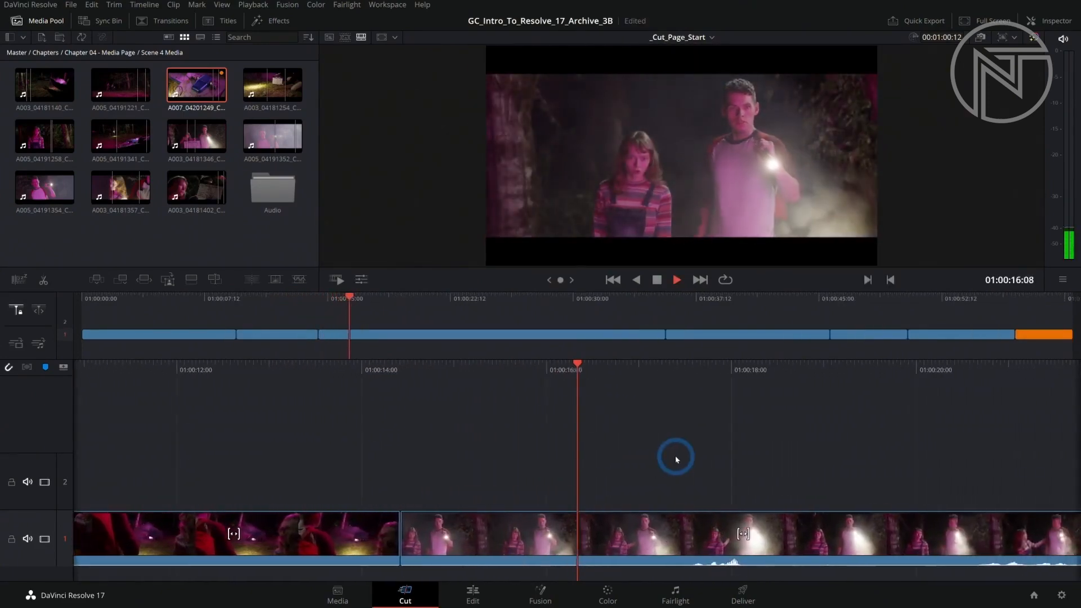
{"action": "key", "text": "space"}
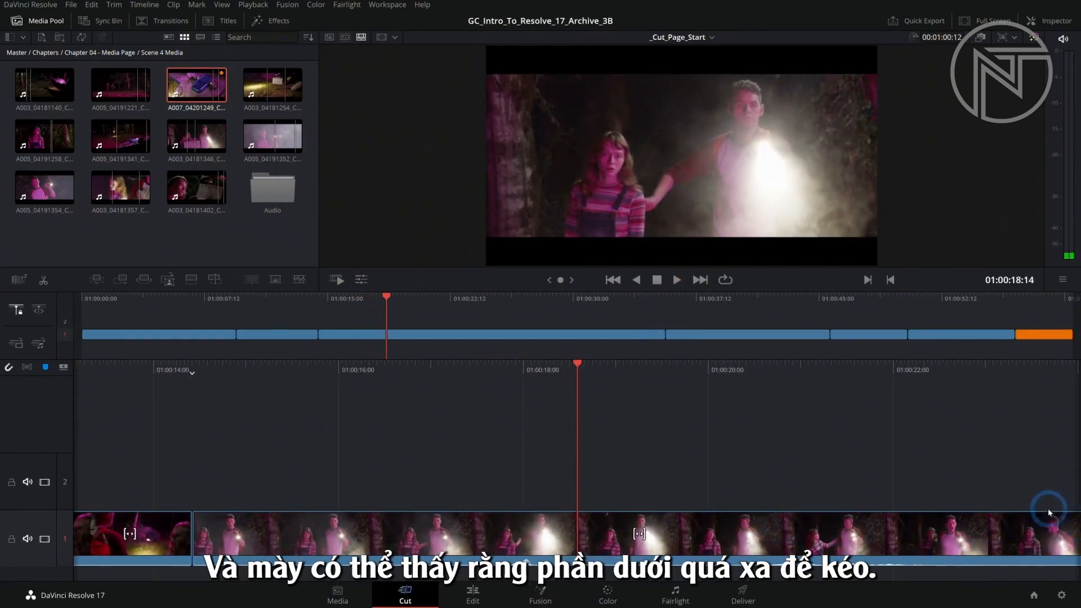
{"action": "left_click_drag", "start_coordinate": [661, 336], "coordinate": [398, 329]}
{"action": "left_click_drag", "start_coordinate": [568, 523], "coordinate": [485, 517]}
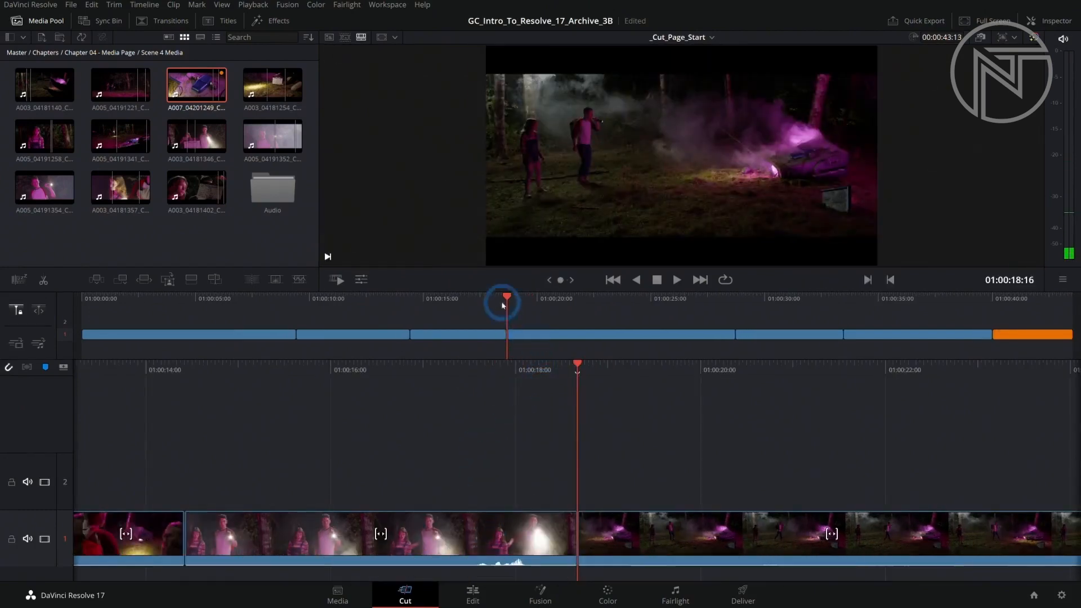
{"action": "left_click", "coordinate": [470, 298]}
{"action": "key", "text": "space"}
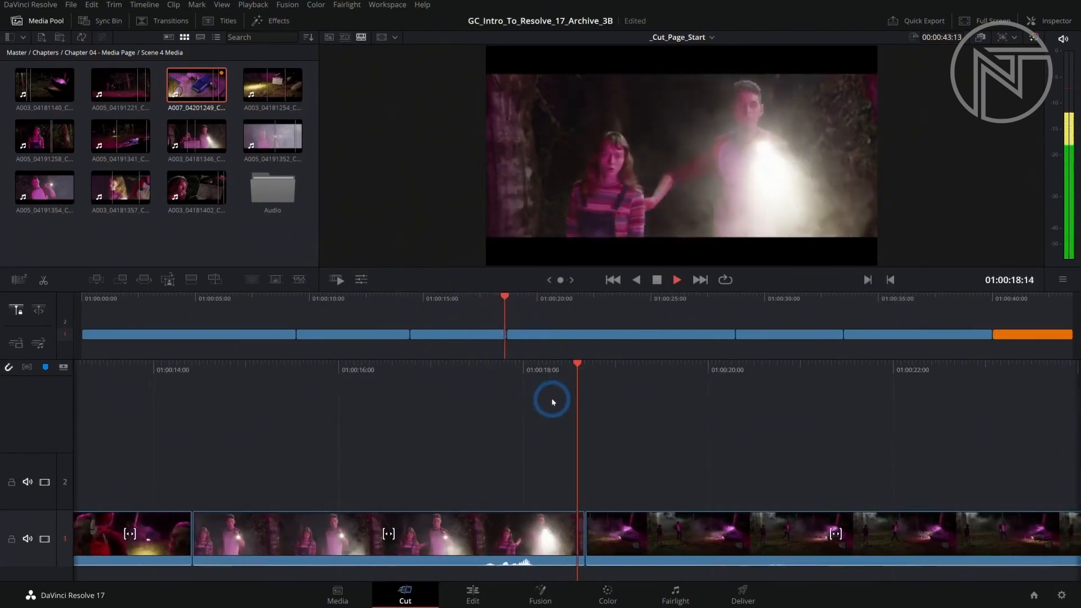
{"action": "key", "text": "space"}
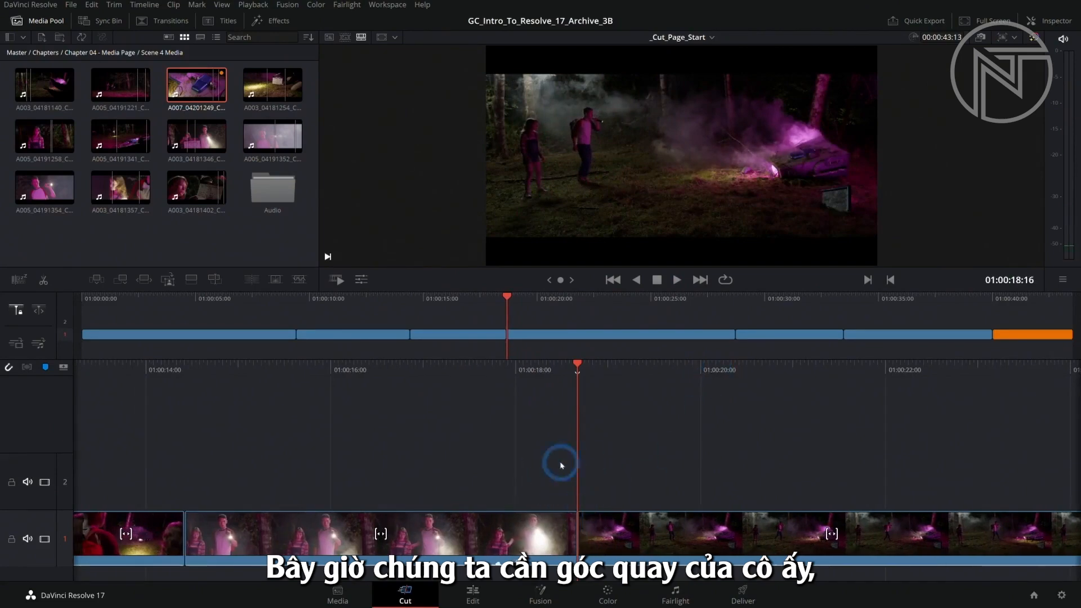
- Mark a roughly 3.7-second section of the woman's close-up A003_04181357 in the Source Tape, ending at 00:09:53:16
{"action": "left_click", "coordinate": [345, 38]}
{"action": "left_click_drag", "start_coordinate": [529, 257], "coordinate": [891, 254]}
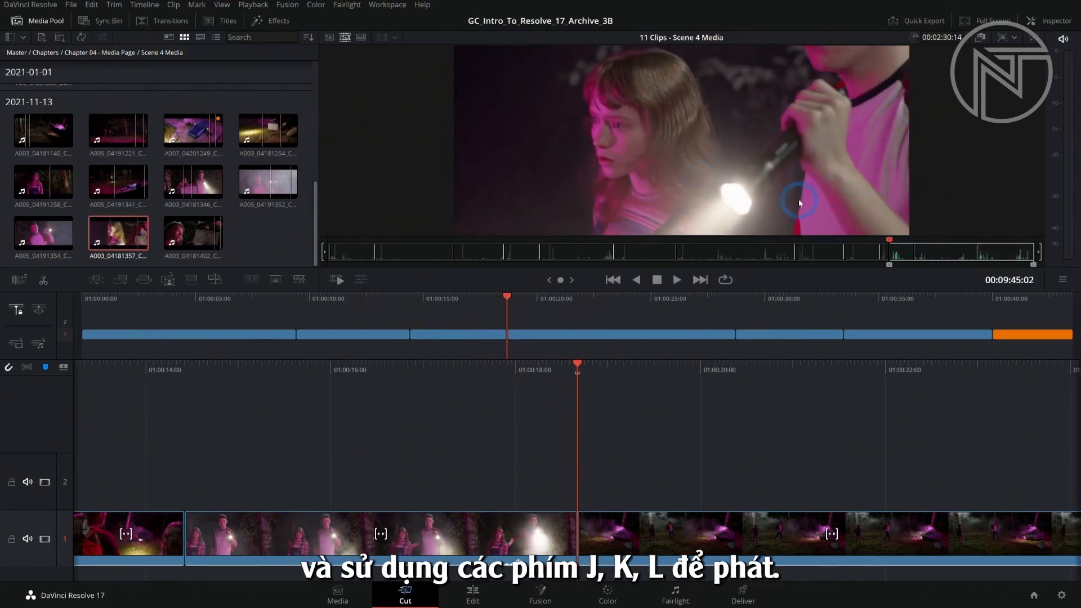
{"action": "key", "text": "l"}
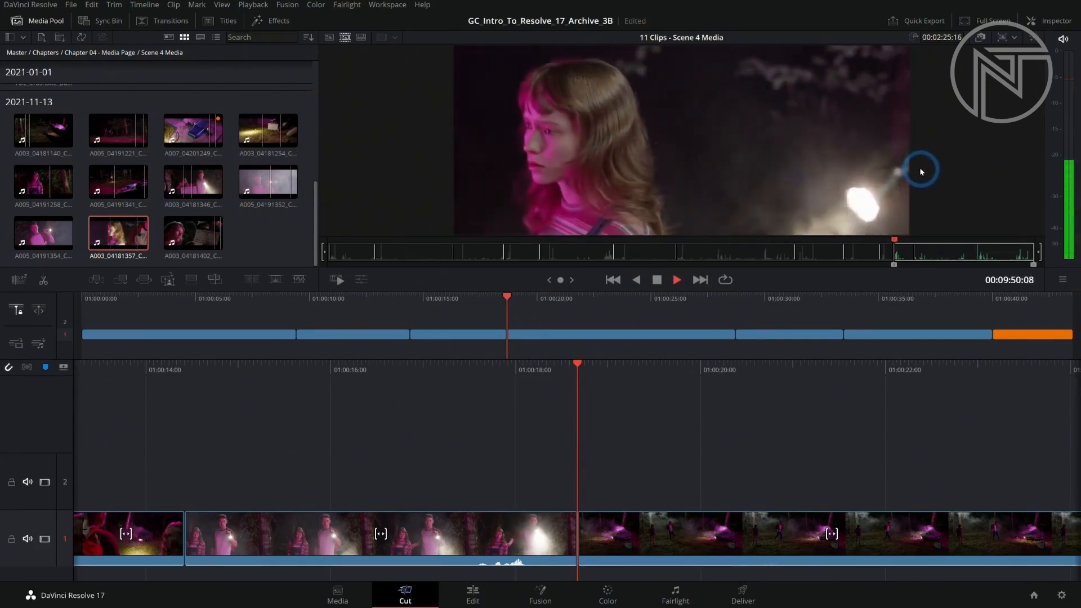
{"action": "key", "text": "i"}
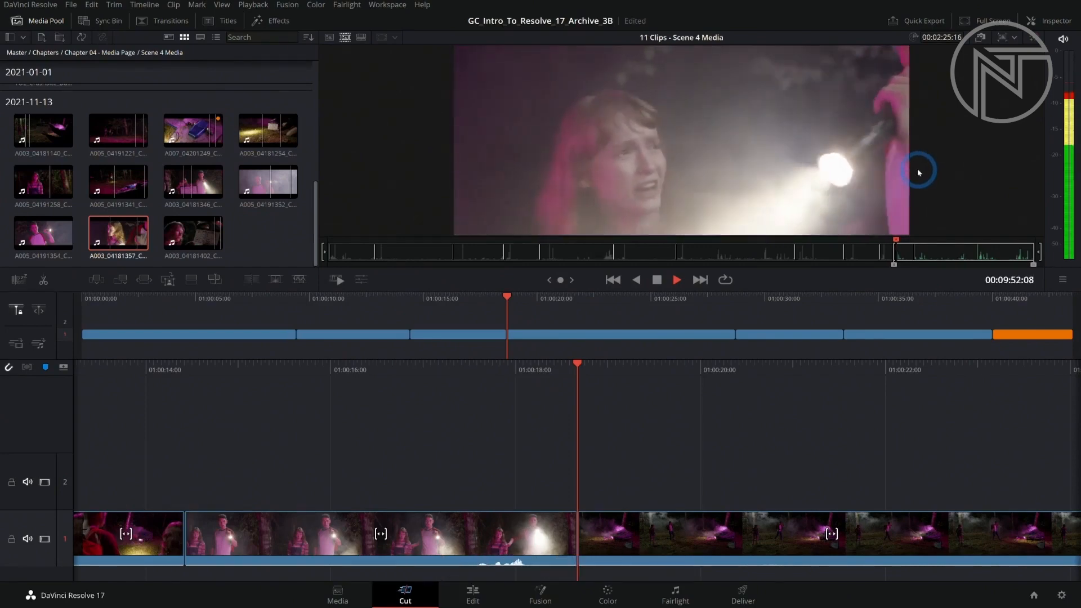
{"action": "key", "text": "space"}
{"action": "key", "text": "o"}
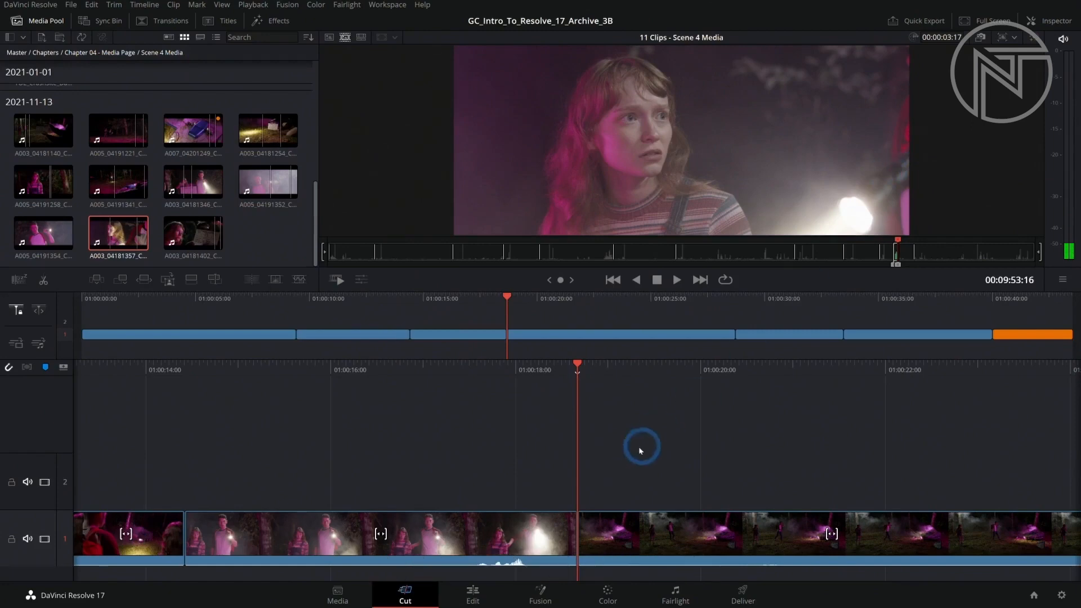
- Smart Insert the woman's close-up between the two-shot and the wide shot, and trim 3 seconds from its start
{"action": "left_click_drag", "start_coordinate": [642, 366], "coordinate": [698, 369]}
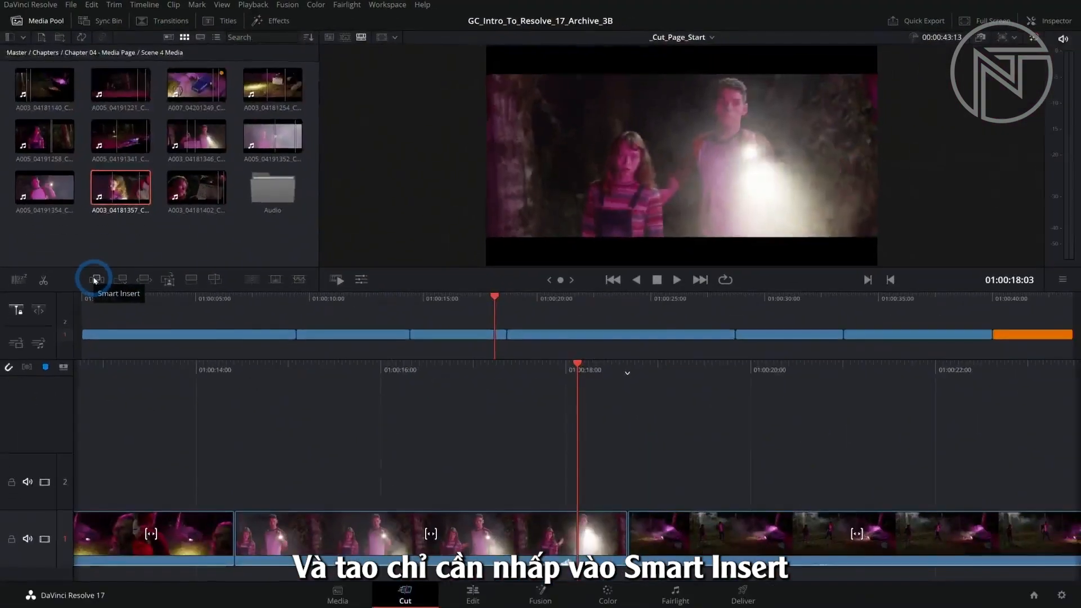
{"action": "left_click", "coordinate": [190, 308]}
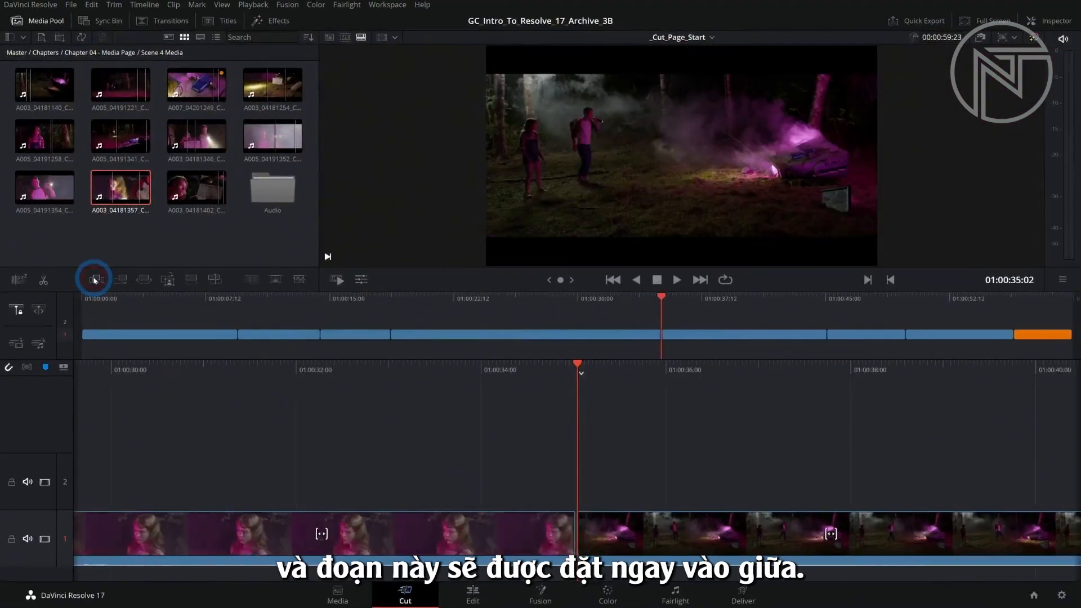
{"action": "left_click_drag", "start_coordinate": [659, 305], "coordinate": [368, 310]}
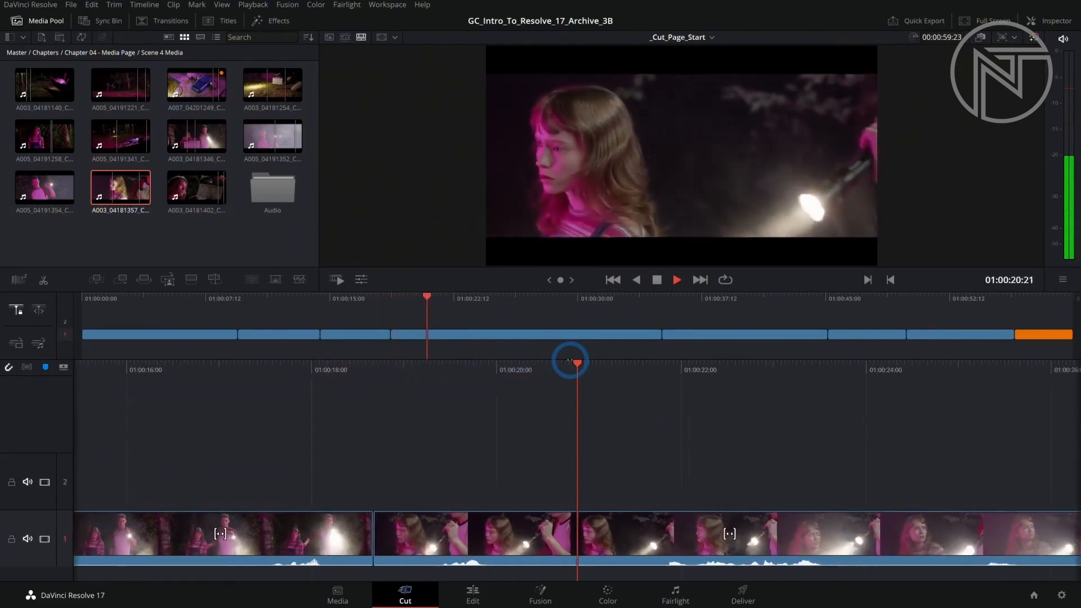
{"action": "left_click", "coordinate": [336, 545]}
{"action": "left_click_drag", "start_coordinate": [307, 535], "coordinate": [586, 536]}
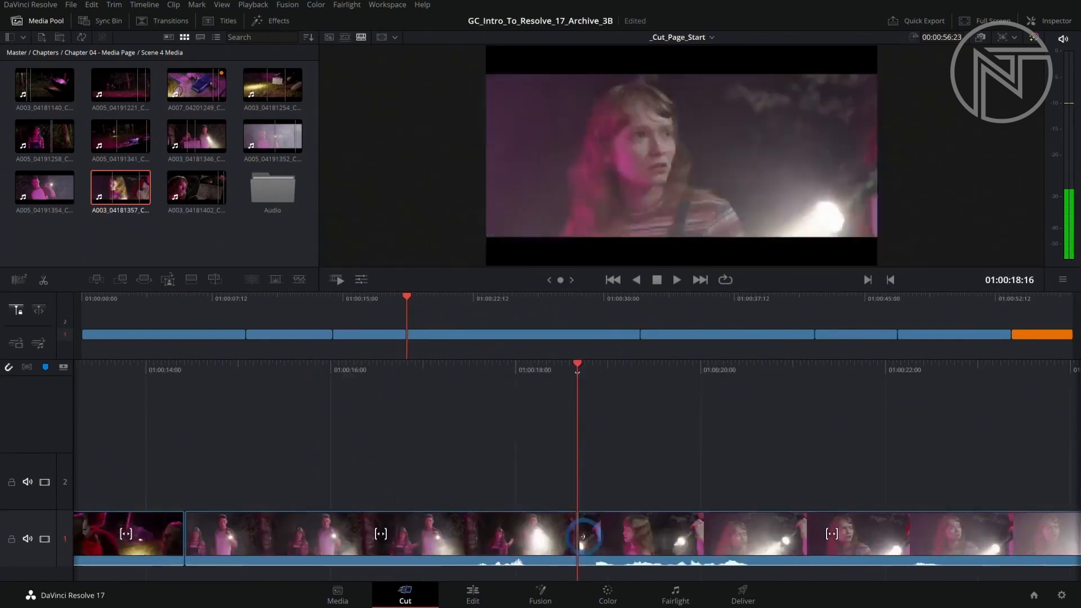
- Trim the end of the woman's close-up to about 01:00:23:03 and play through into the wide shot
{"action": "left_click_drag", "start_coordinate": [406, 296], "coordinate": [376, 297]}
{"action": "key", "text": "space"}
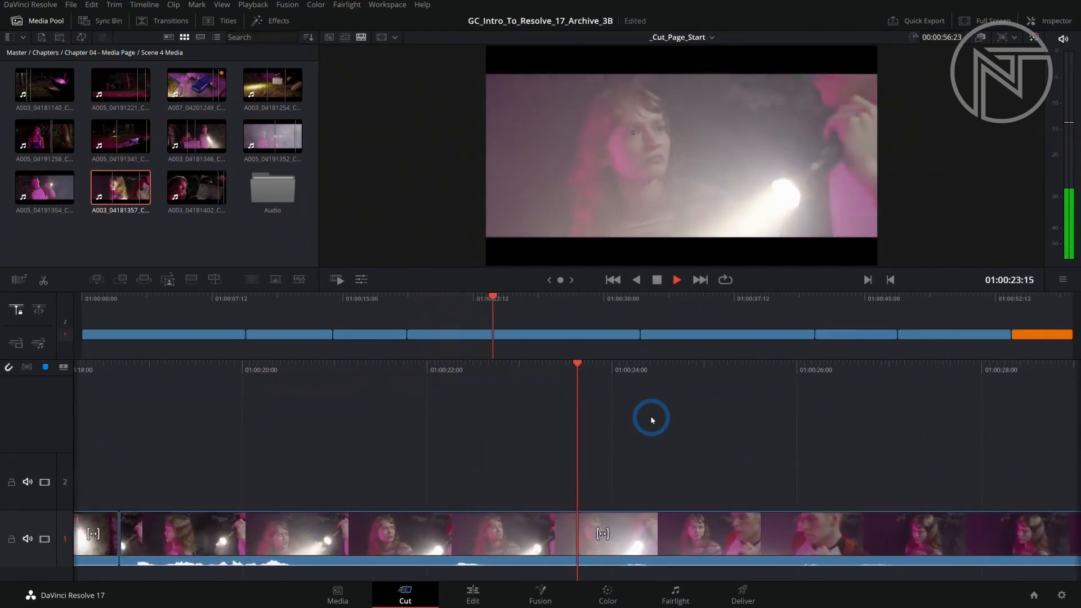
{"action": "key", "text": "space"}
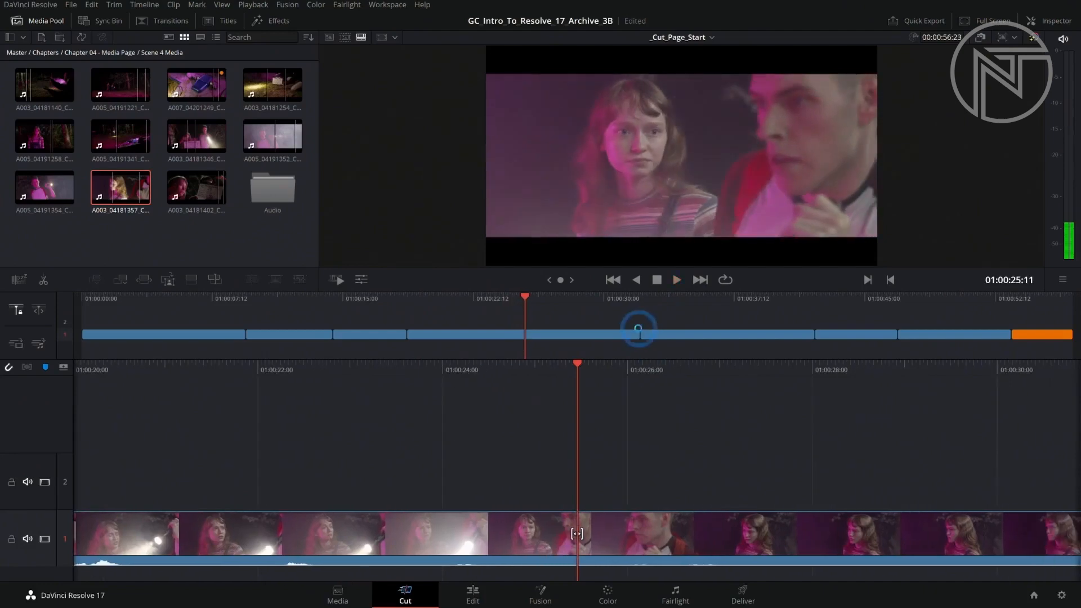
{"action": "left_click_drag", "start_coordinate": [634, 332], "coordinate": [477, 332]}
{"action": "left_click_drag", "start_coordinate": [583, 299], "coordinate": [515, 301]}
{"action": "key", "text": "space"}
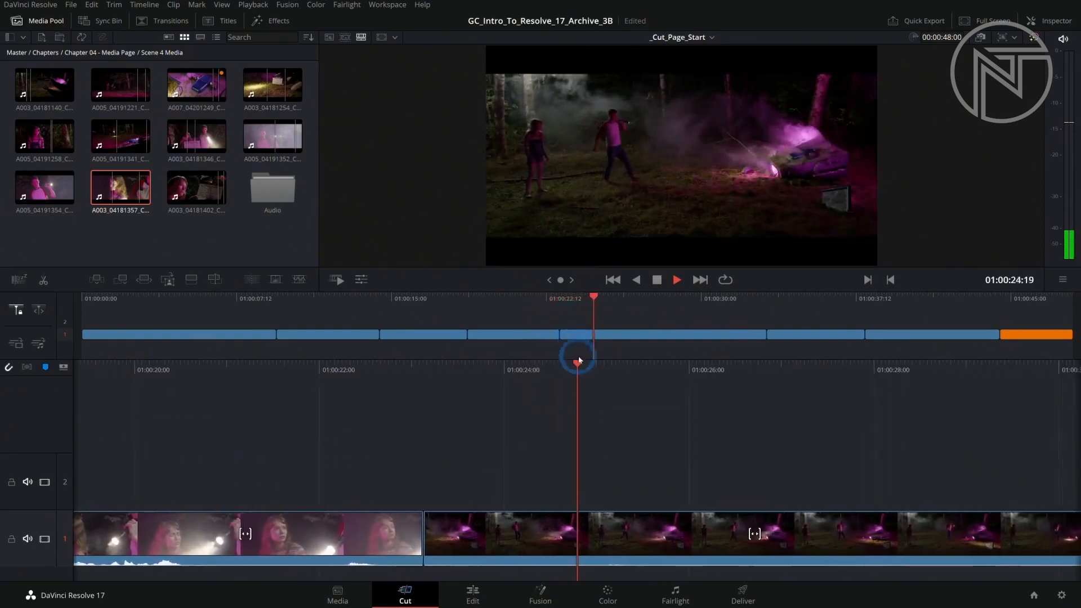
{"action": "key", "text": "space"}
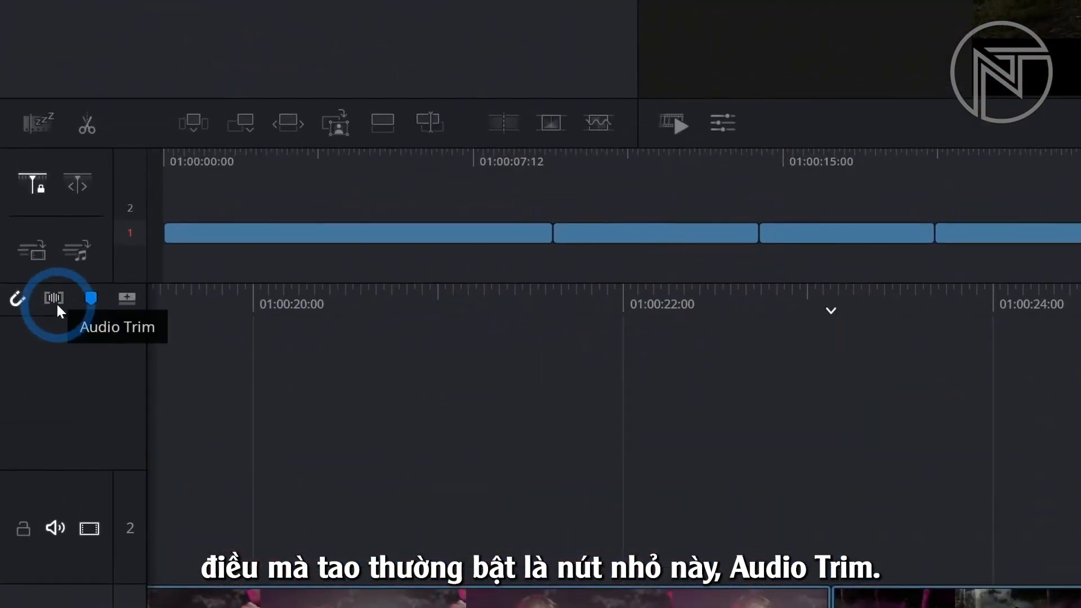
- Turn on Audio Trim and use the waveform to tighten the cut between the woman's close-up and the wide shot
{"action": "left_click", "coordinate": [56, 303]}
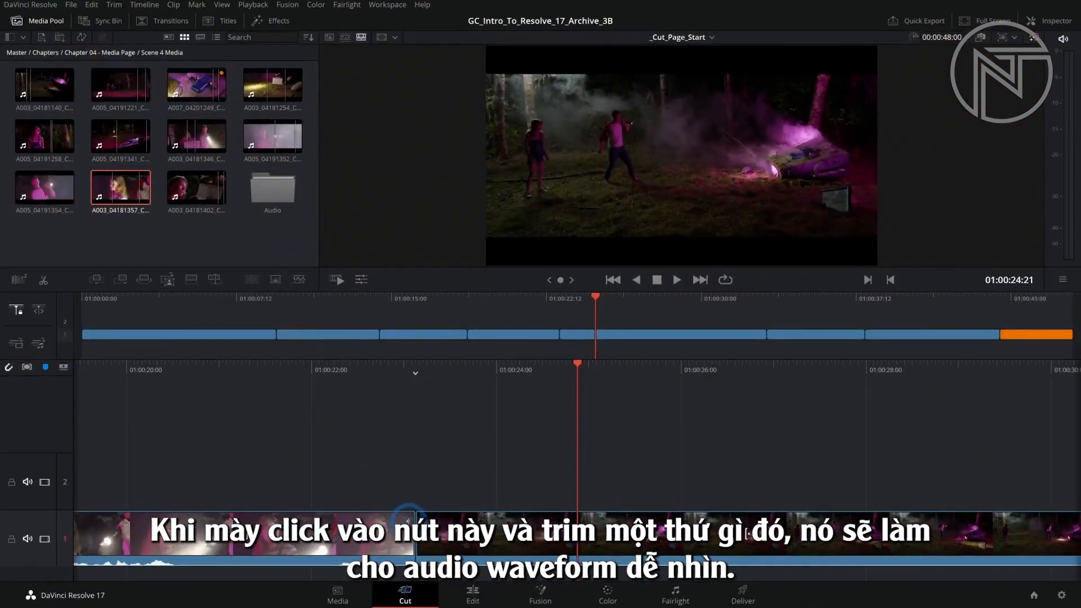
{"action": "mouse_move", "coordinate": [410, 521]}
{"action": "left_mouse_down"}
{"action": "mouse_move", "coordinate": [436, 517]}
{"action": "mouse_move", "coordinate": [391, 519]}
{"action": "left_mouse_up"}
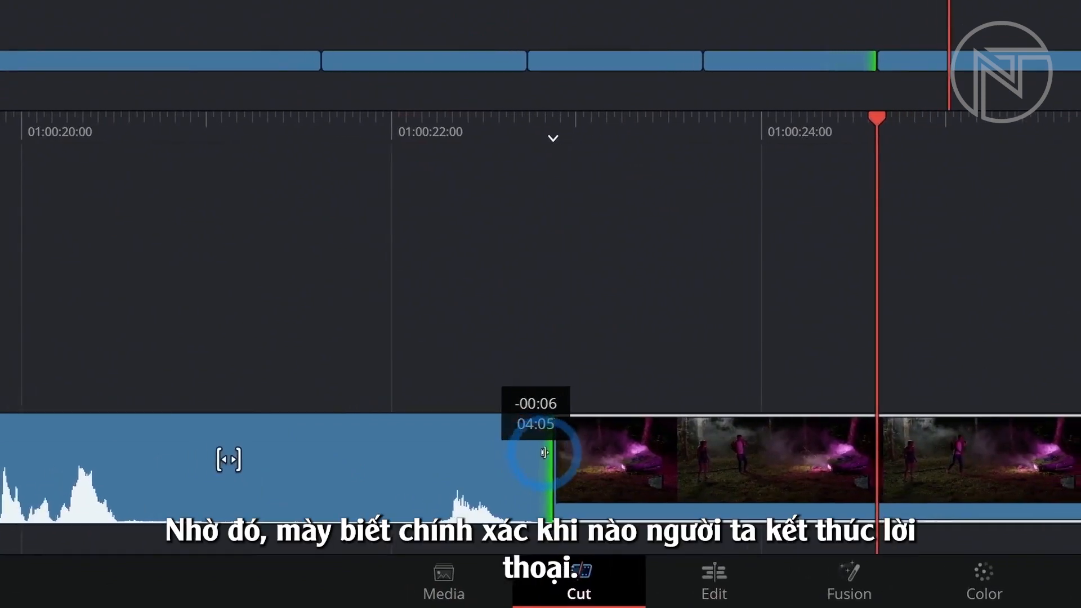
{"action": "left_click_drag", "start_coordinate": [544, 452], "coordinate": [590, 454]}
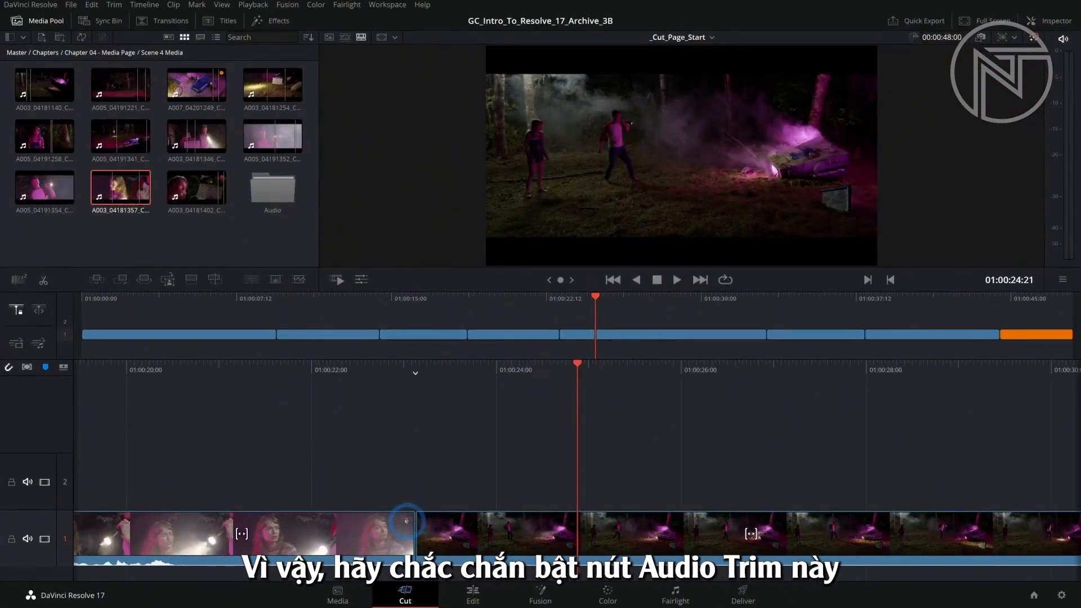
{"action": "left_click_drag", "start_coordinate": [407, 522], "coordinate": [519, 529]}
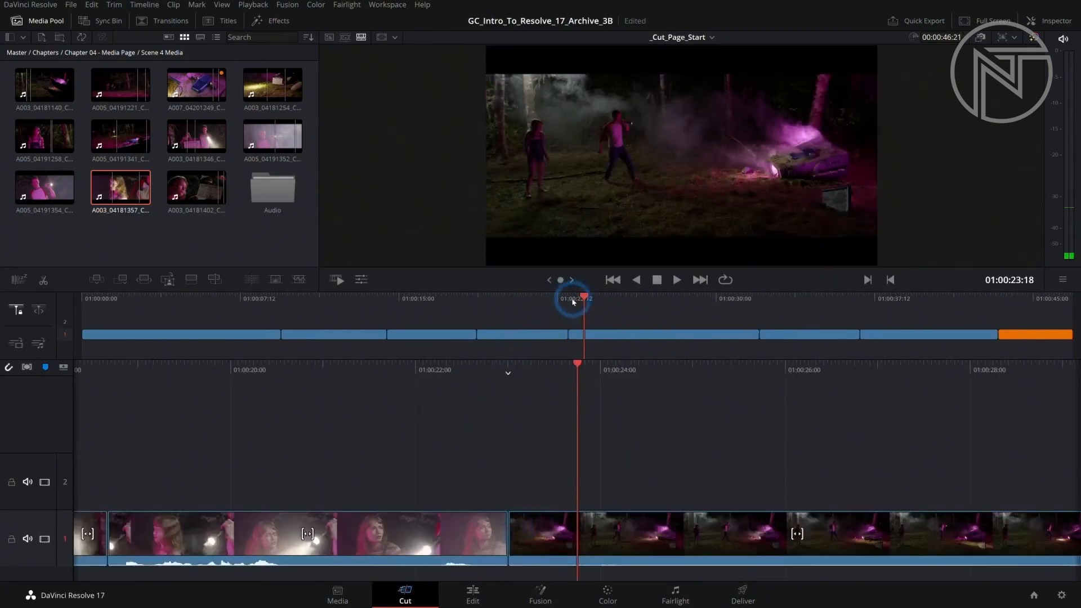
- Play the sequence from the woman's close-up into the wide shot, and switch to the Edit page
{"action": "left_click_drag", "start_coordinate": [572, 302], "coordinate": [517, 304]}
{"action": "key", "text": "space"}
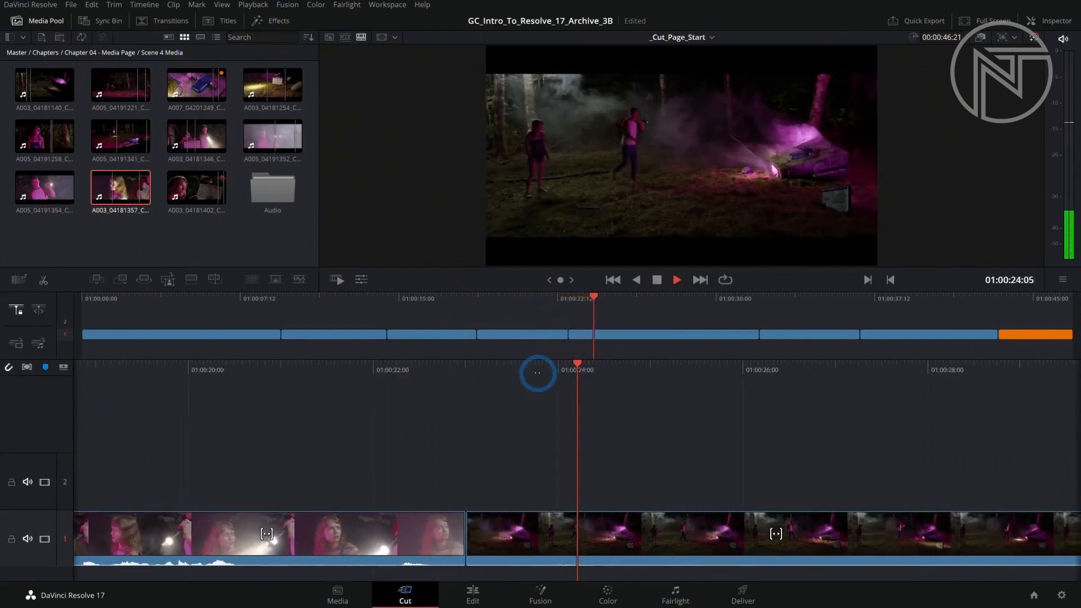
{"action": "key", "text": "space"}
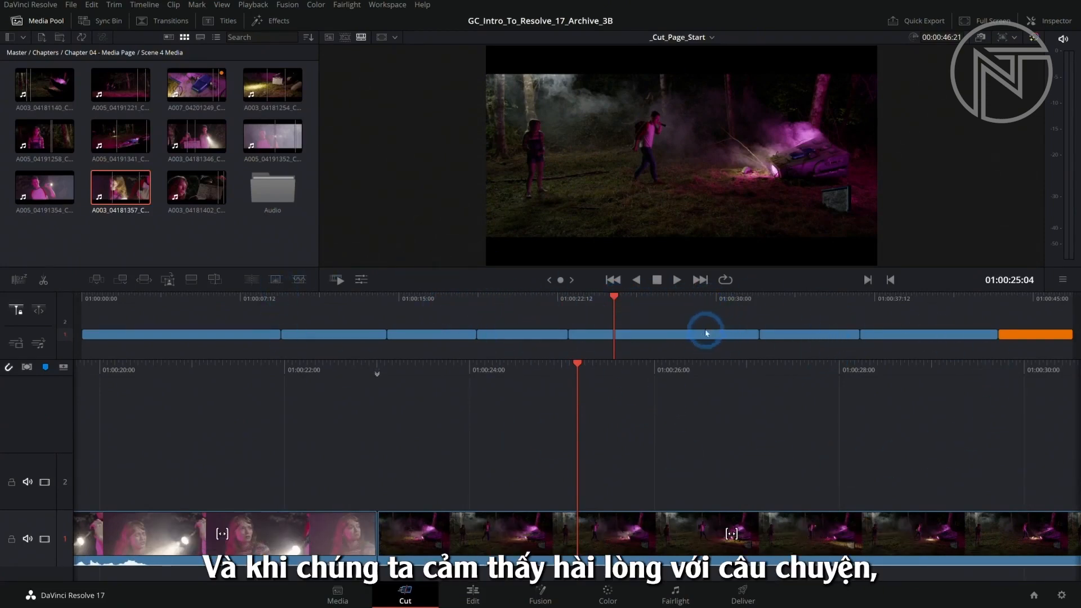
{"action": "left_click", "coordinate": [473, 593]}
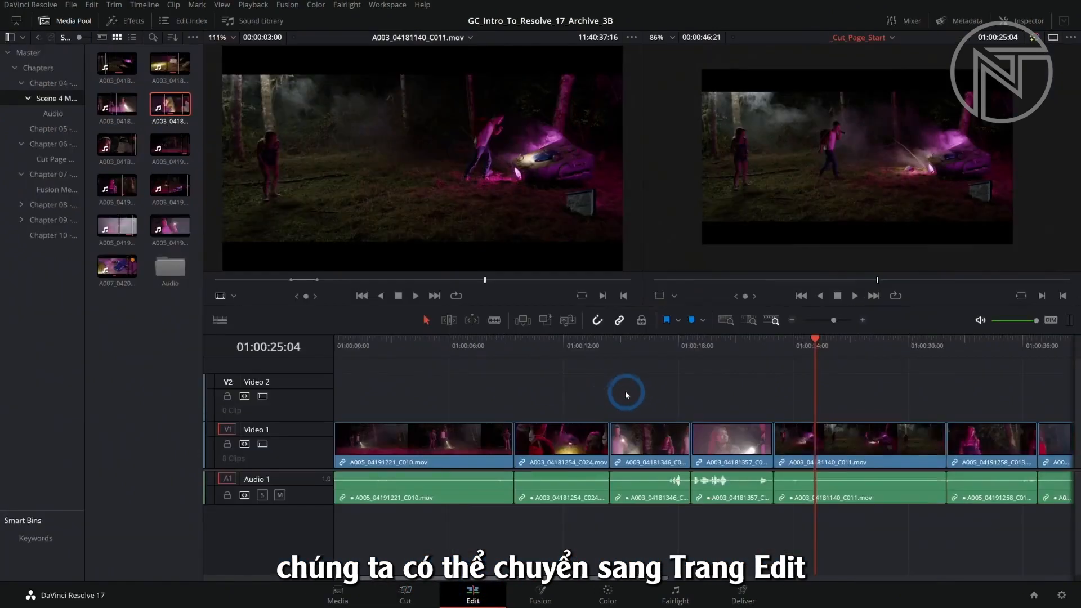